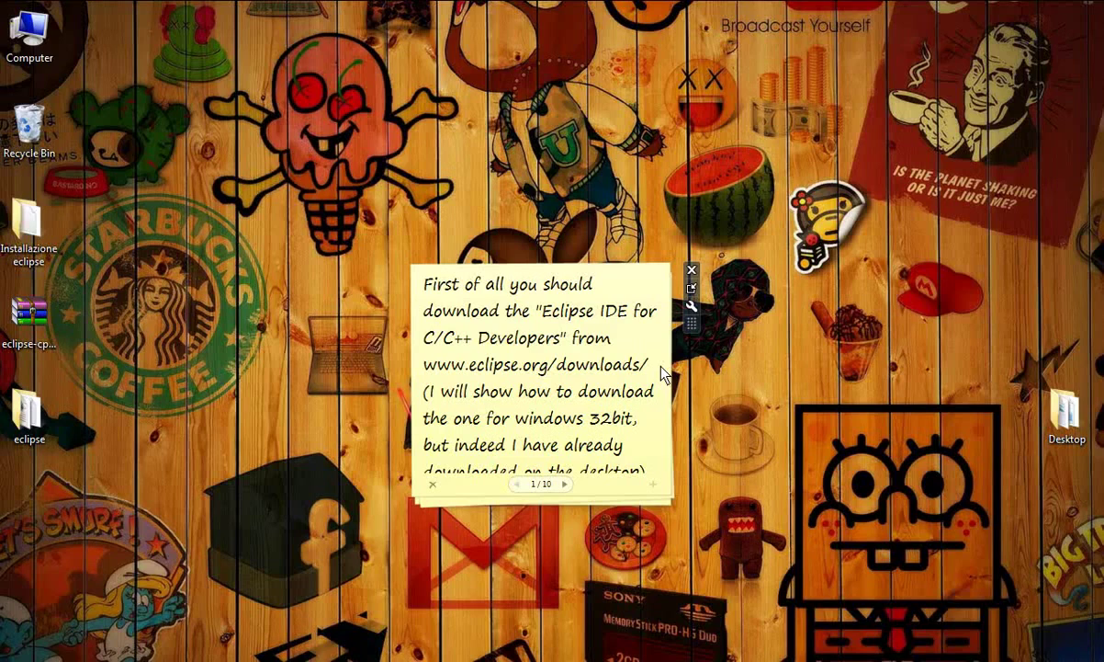
scroll(663, 372, "down", 1)
left_click_drag(423, 351, 635, 358)
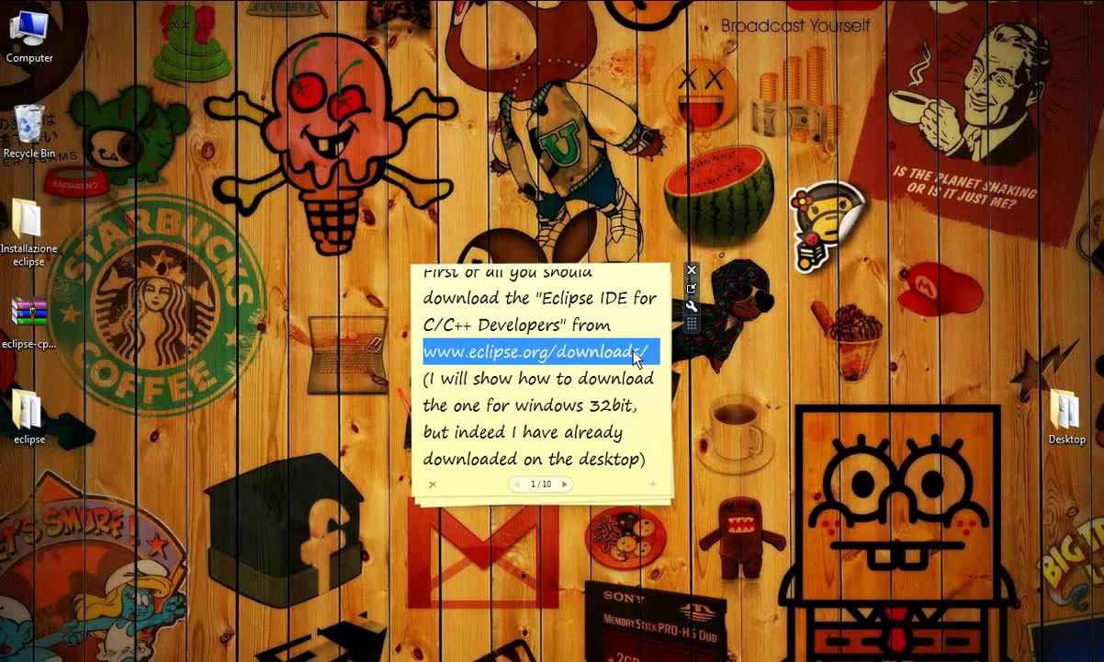
right_click(637, 357)
left_click(672, 408)
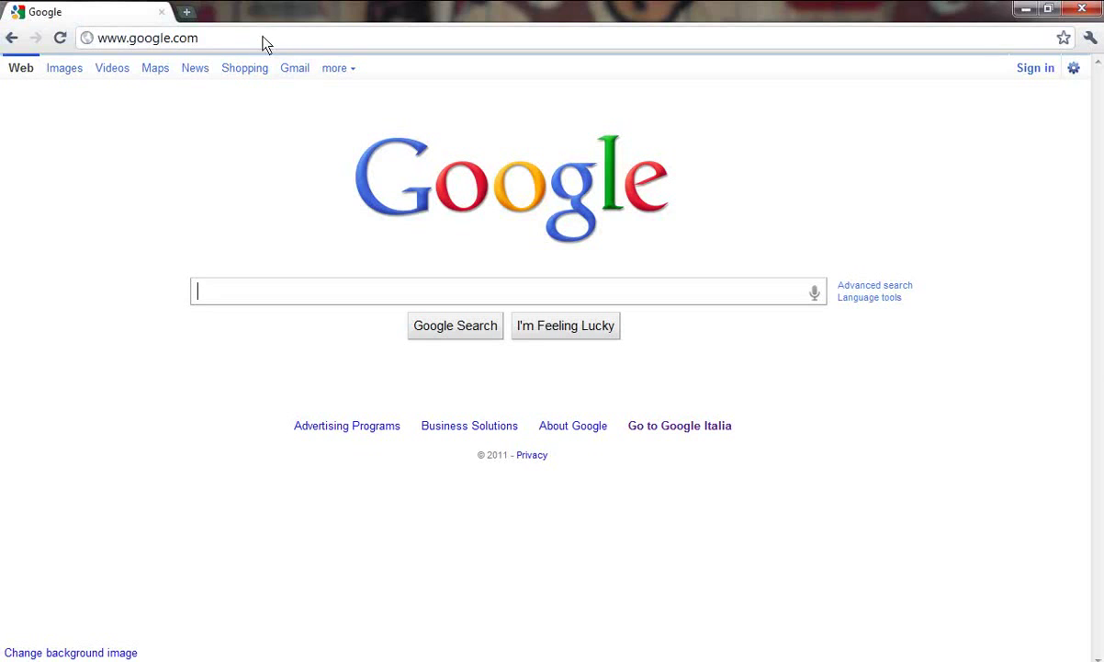
left_click(264, 43)
right_click(264, 44)
left_click(342, 111)
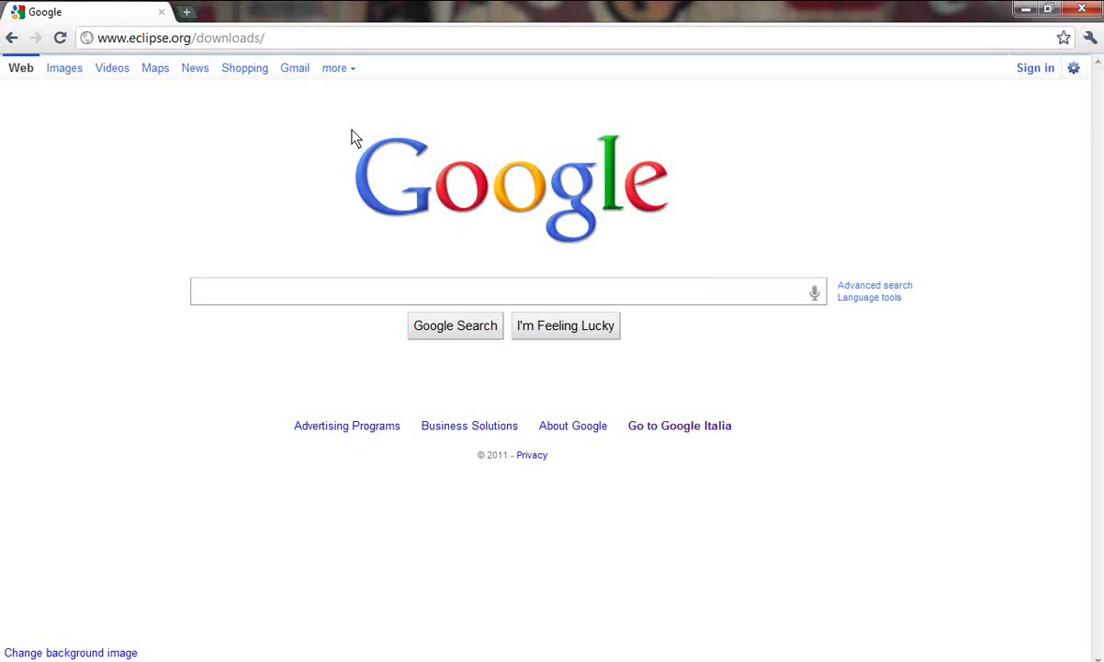
key("Return")
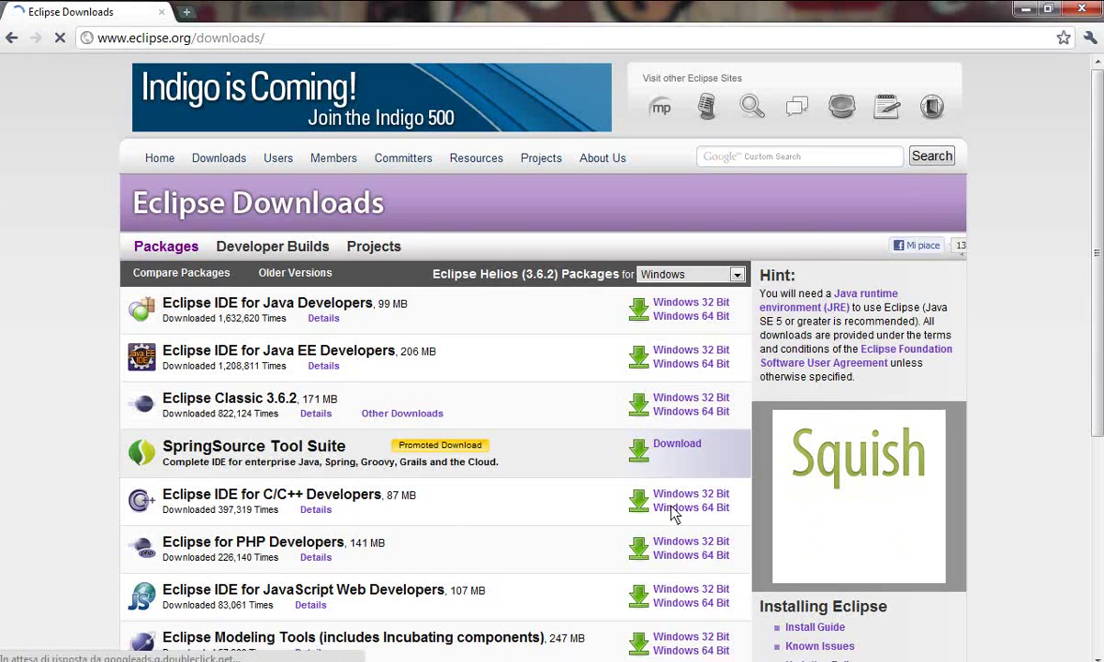
Step: Download the Windows 32 Bit Eclipse IDE for C/C++ Developers from the RCP Vision (http) mirror and minimize the browser
left_click(635, 499)
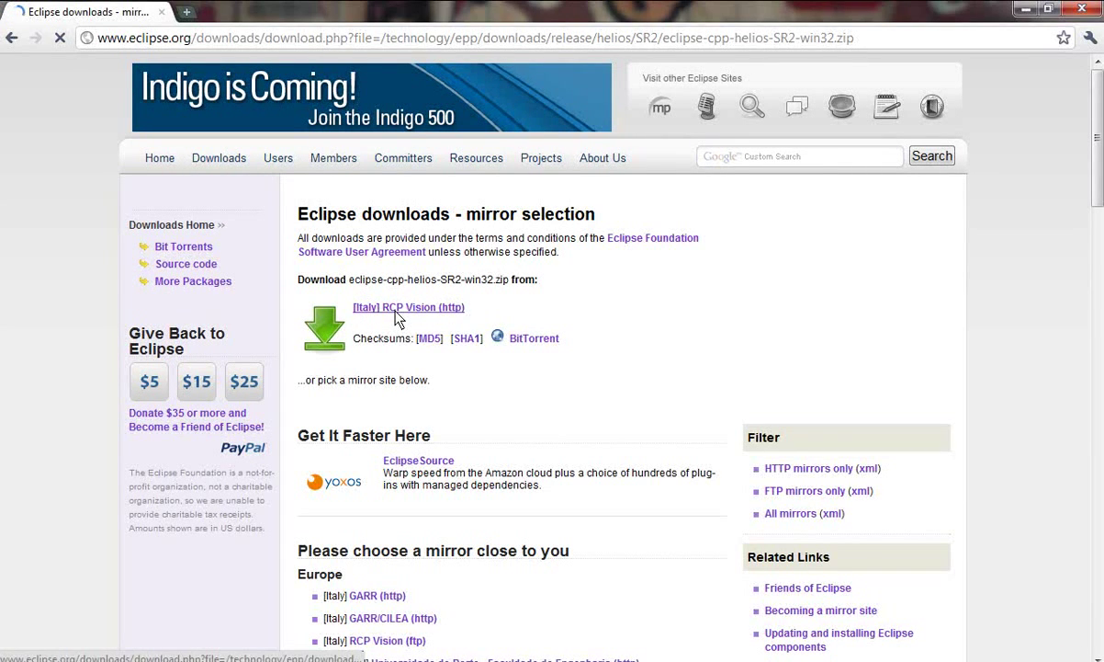
left_click(398, 308)
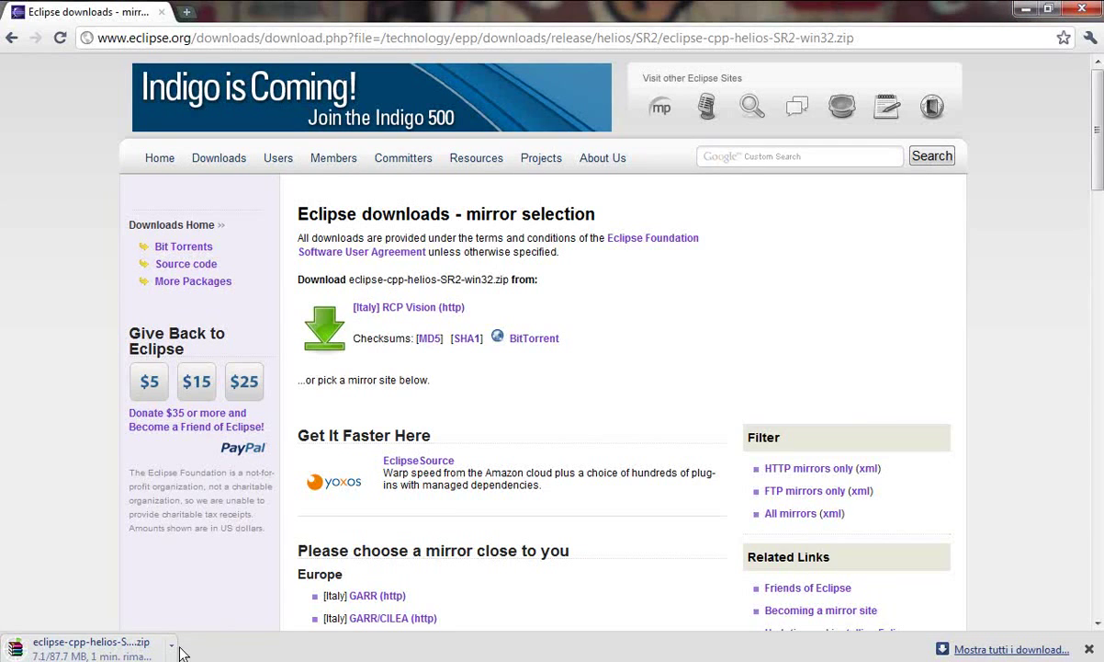
left_click(1025, 9)
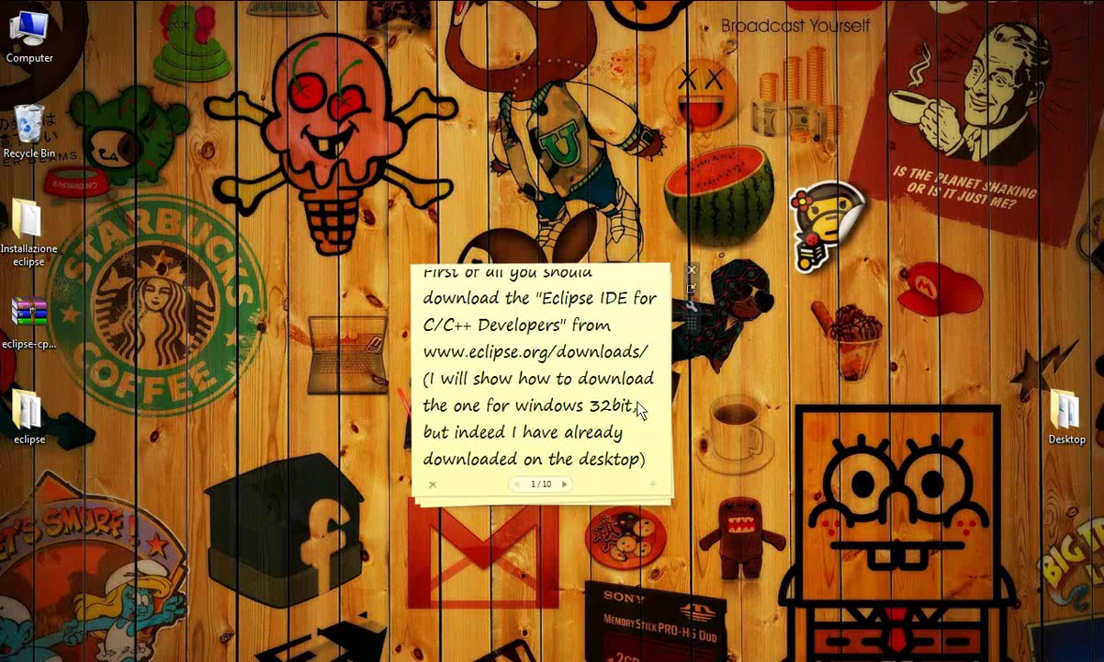
Step: Advance to the gdb installation note, launch gdb-6.3-2 from the gdb folder in Installazione eclipse, and minimize the folder window
left_click(565, 484)
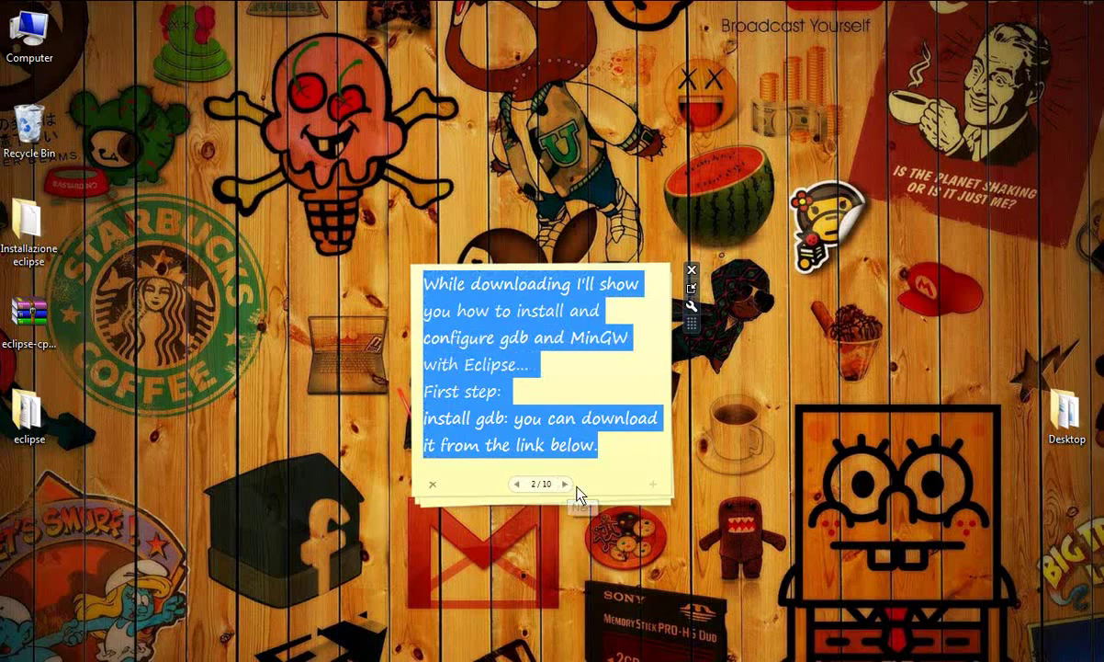
left_click(593, 376)
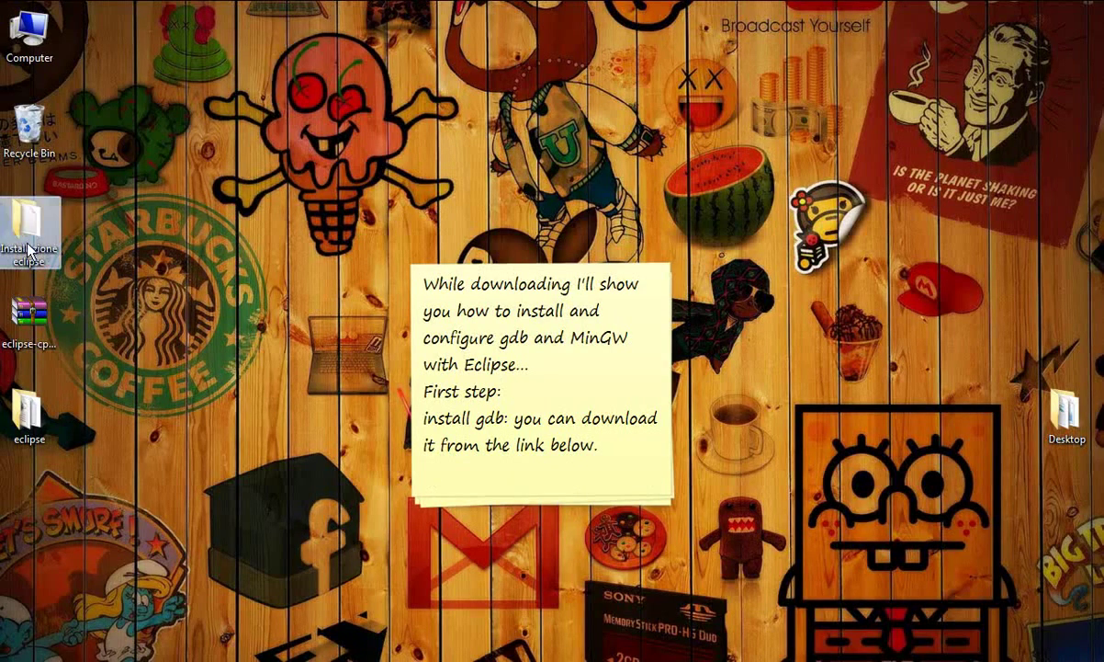
key("super+e")
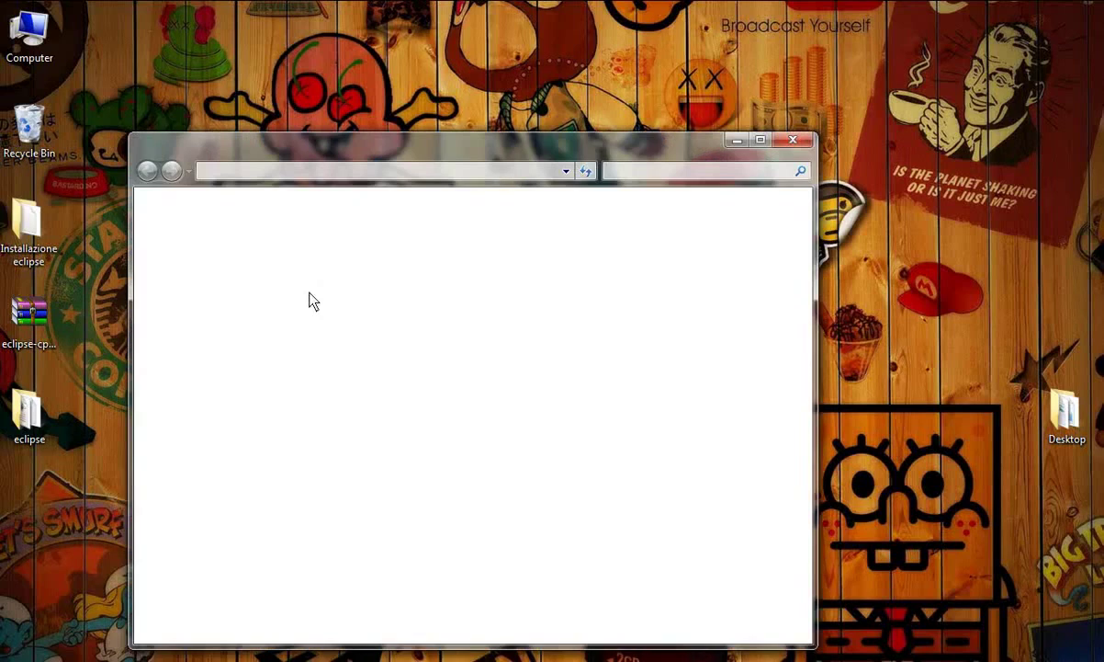
left_click_drag(538, 147, 8, 217)
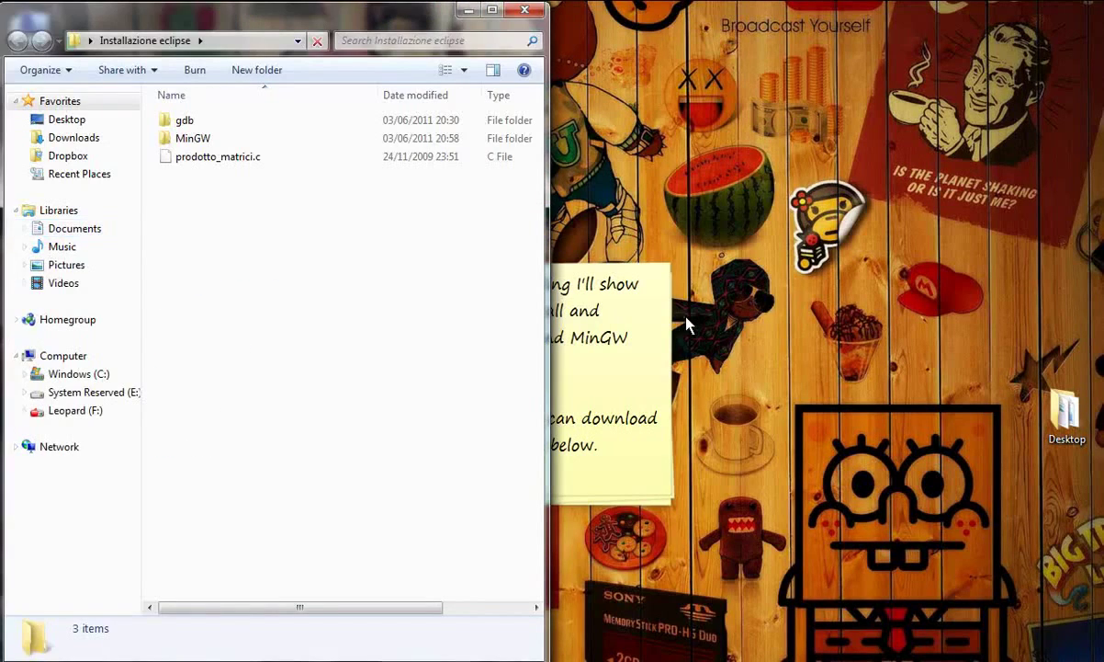
left_click(206, 126)
double_click(206, 126)
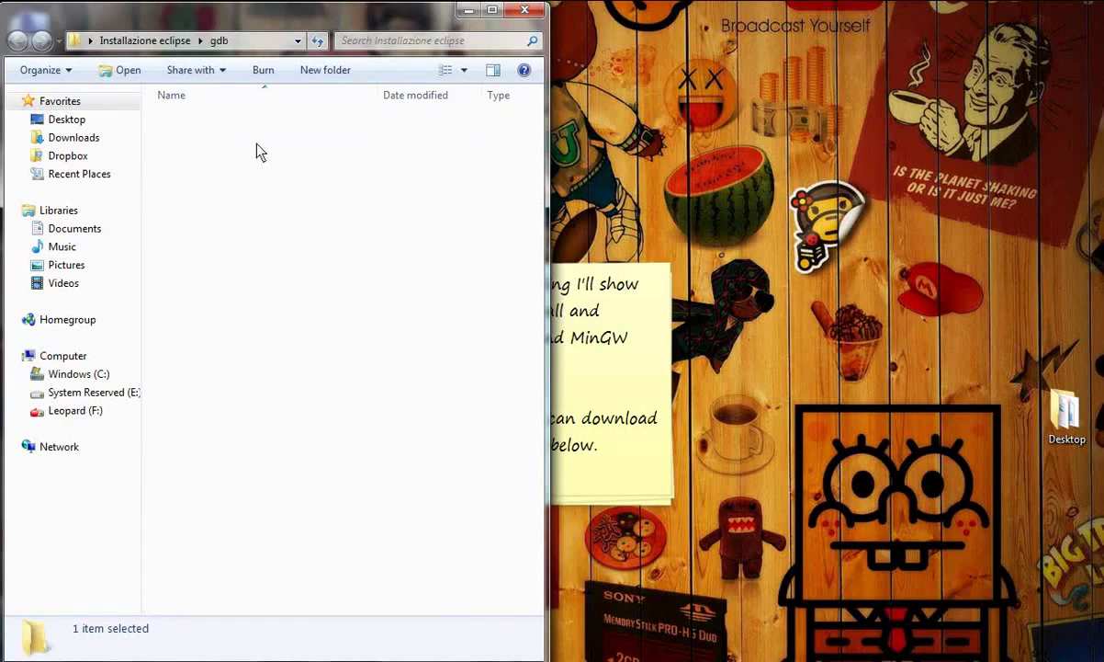
left_click(192, 132)
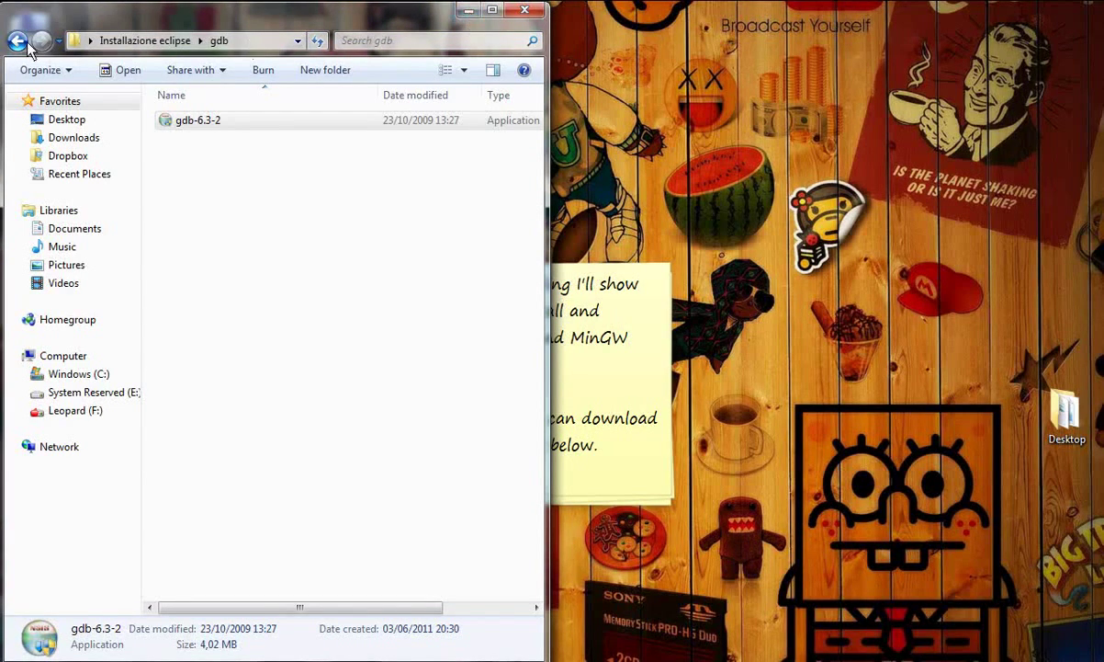
left_click(466, 13)
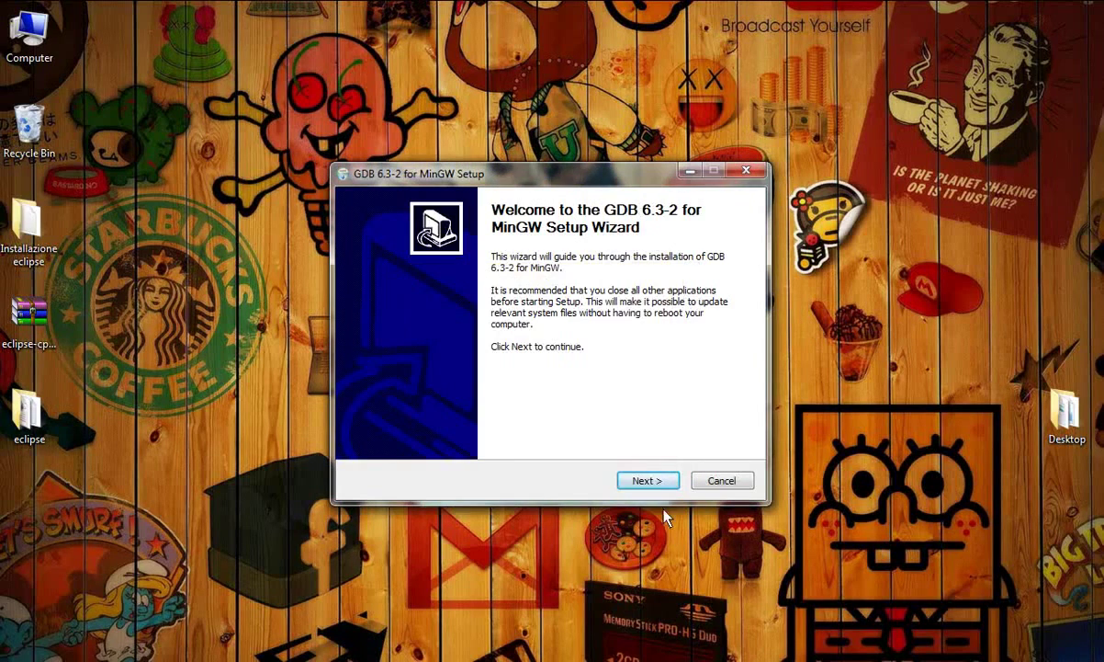
Step: Install GDB 6.3-2 for MinGW with the GDB component selected and finish the setup wizard
left_click(664, 486)
left_click(664, 486)
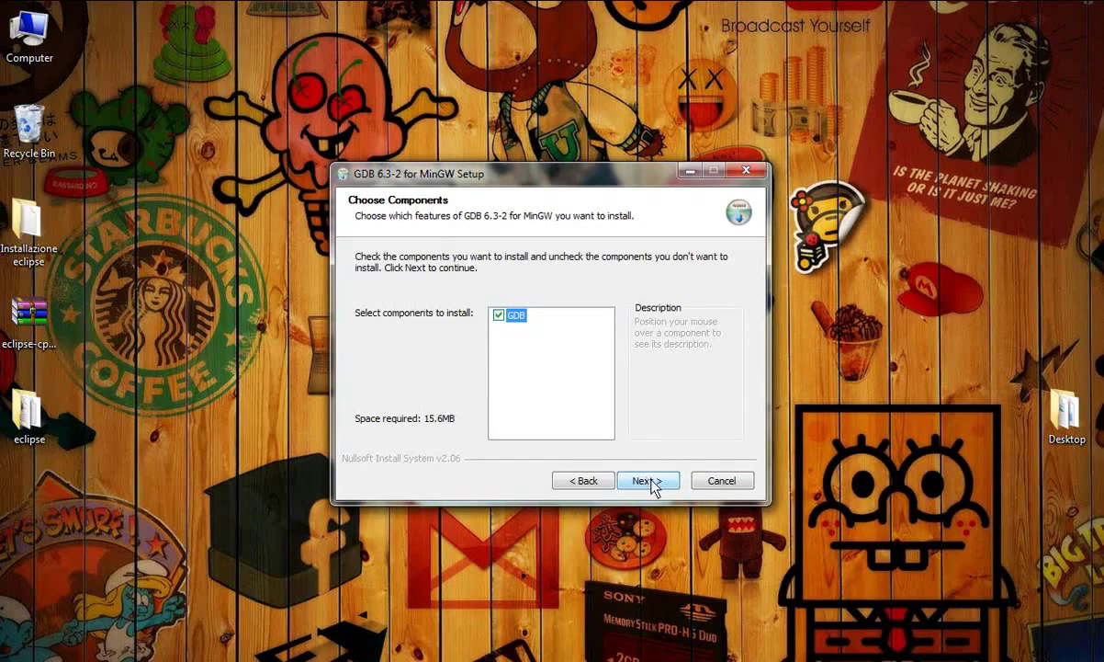
left_click(652, 487)
left_click(653, 487)
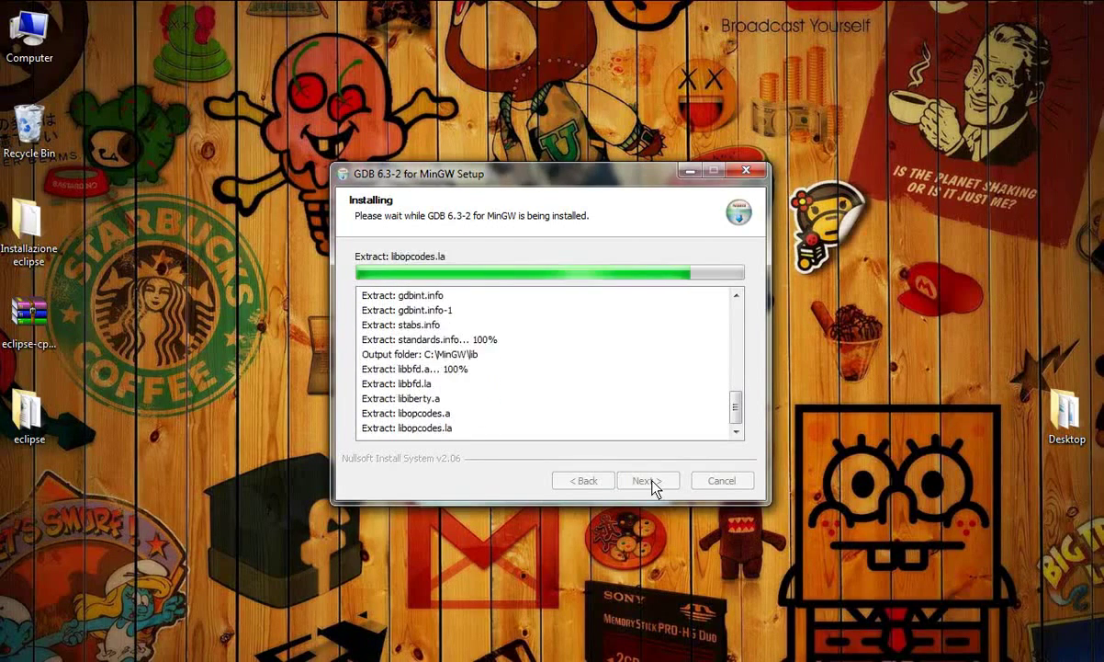
left_click(650, 483)
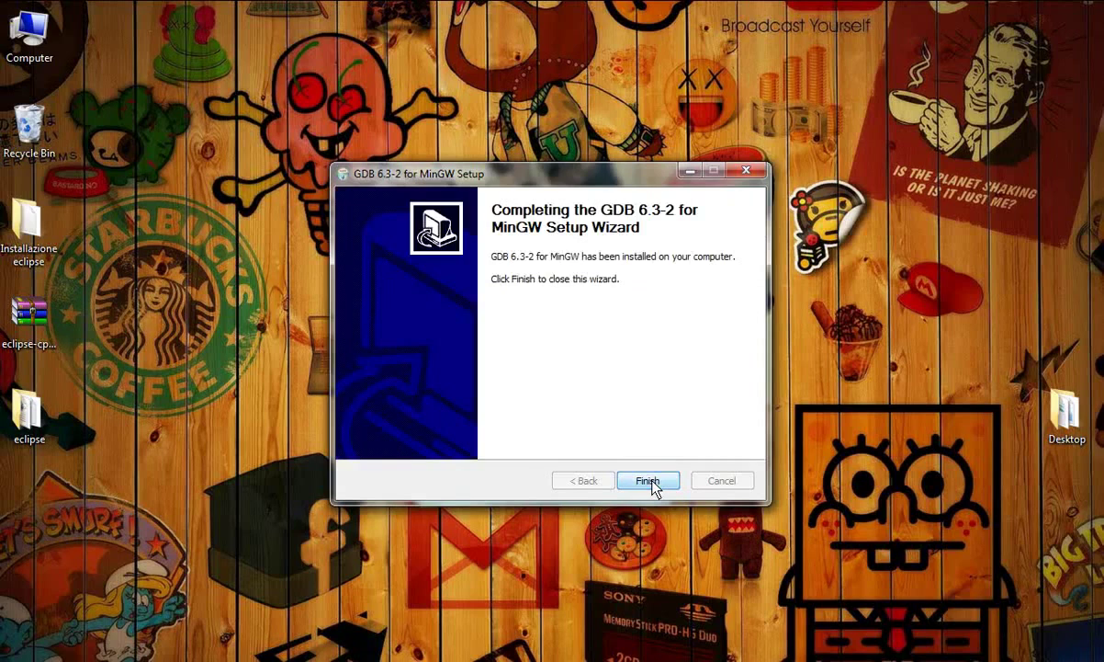
left_click(648, 481)
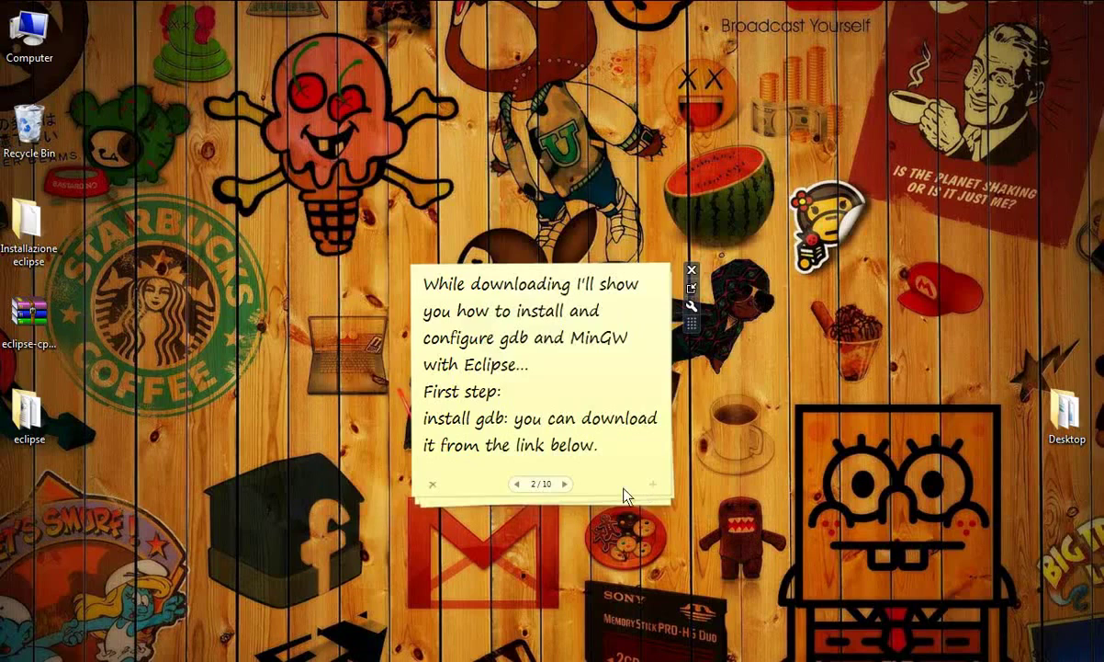
Step: Advance to the MinGW installation note and launch the MinGW application from the MinGW folder in Installazione eclipse
left_click(565, 484)
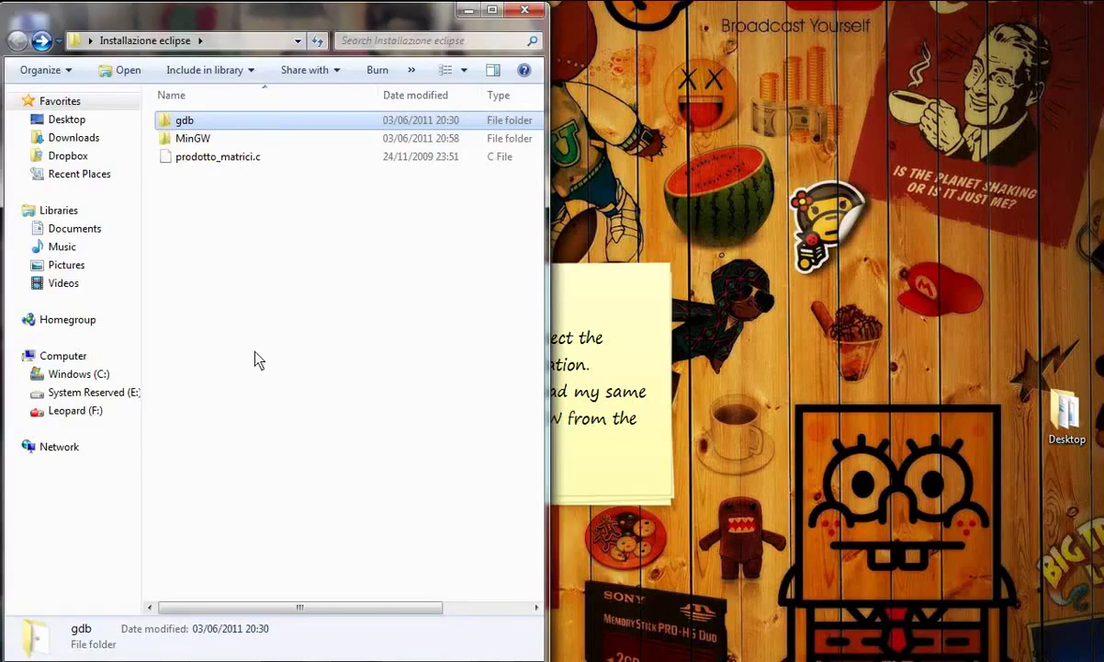
double_click(202, 139)
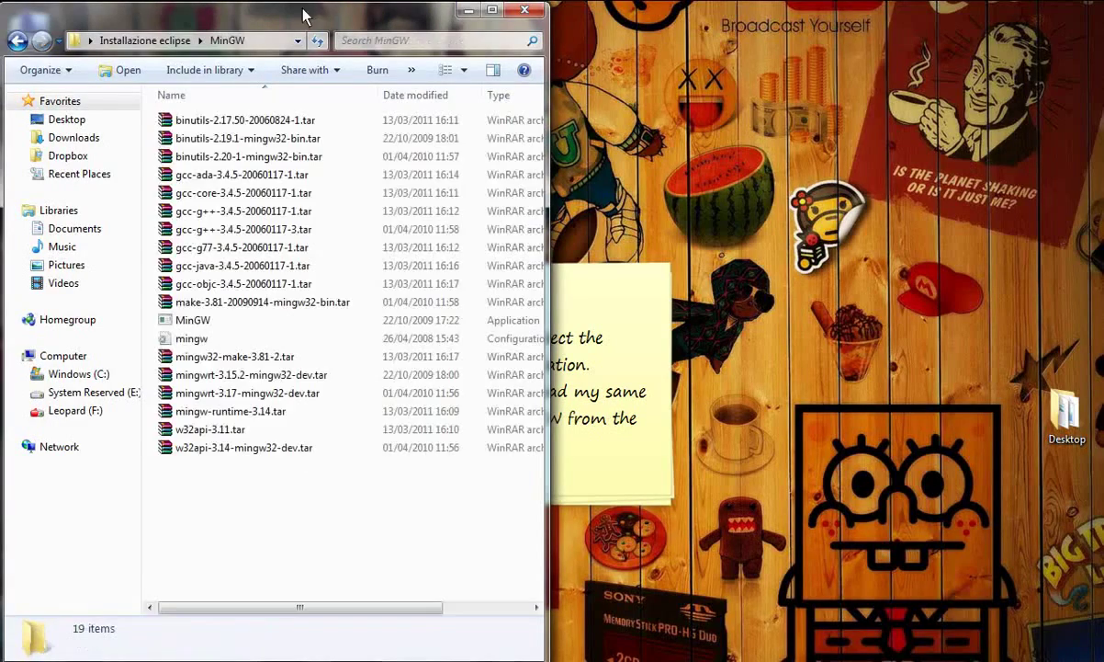
left_click_drag(290, 18, 1102, 190)
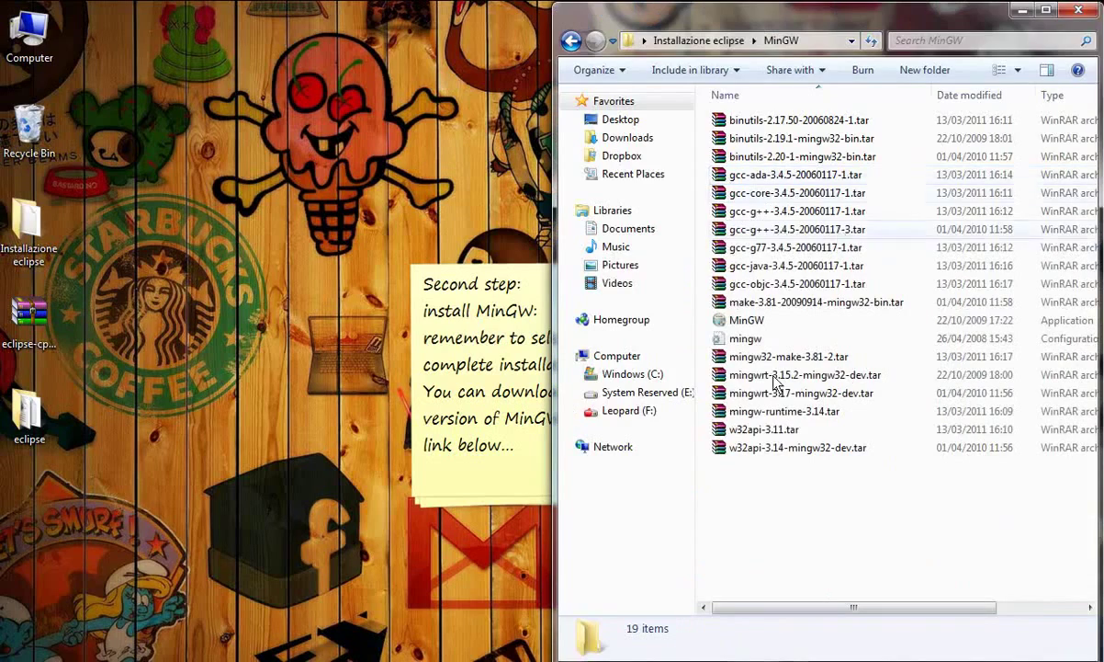
left_click(748, 324)
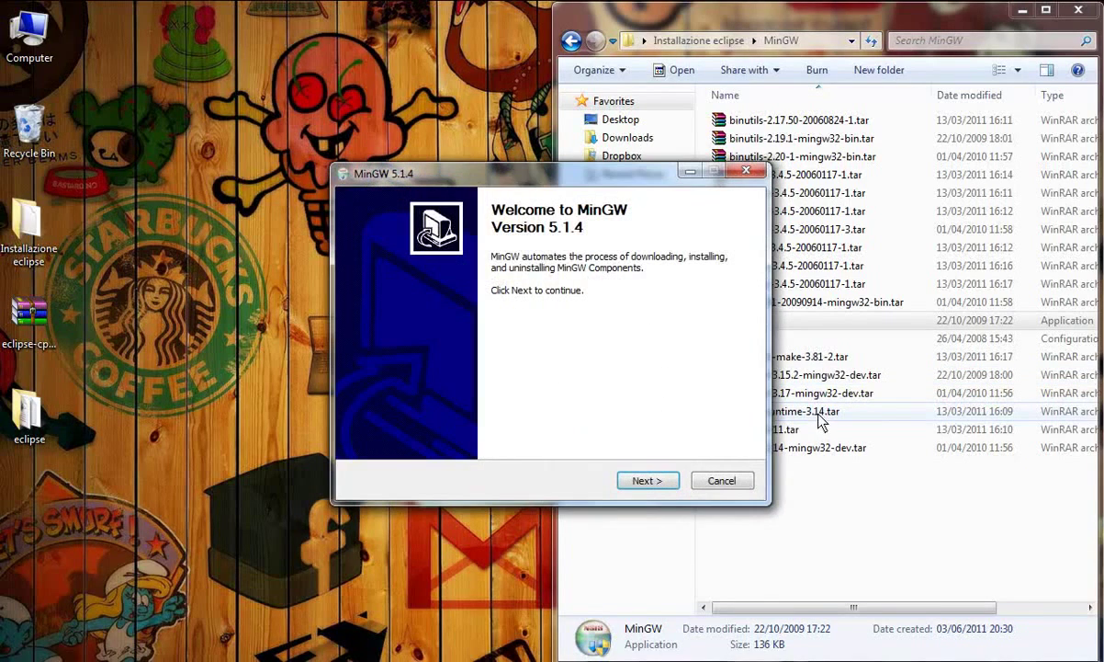
Step: Accept the MinGW 5.1.4 license, complete its installation, and close the installer folder window
left_click(642, 483)
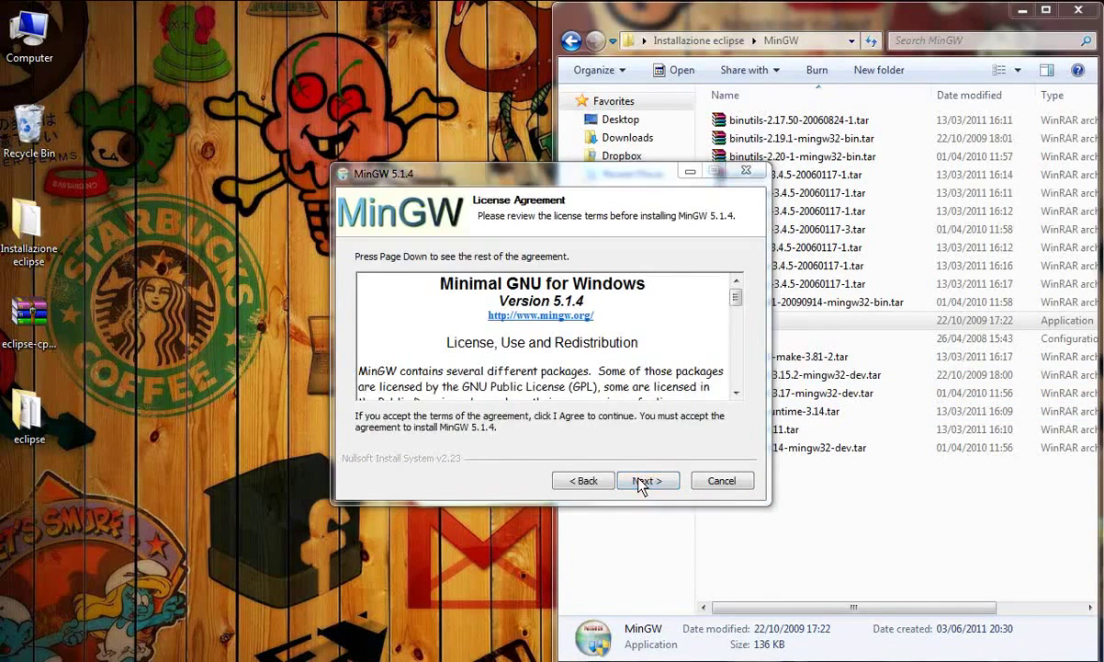
left_click(634, 404)
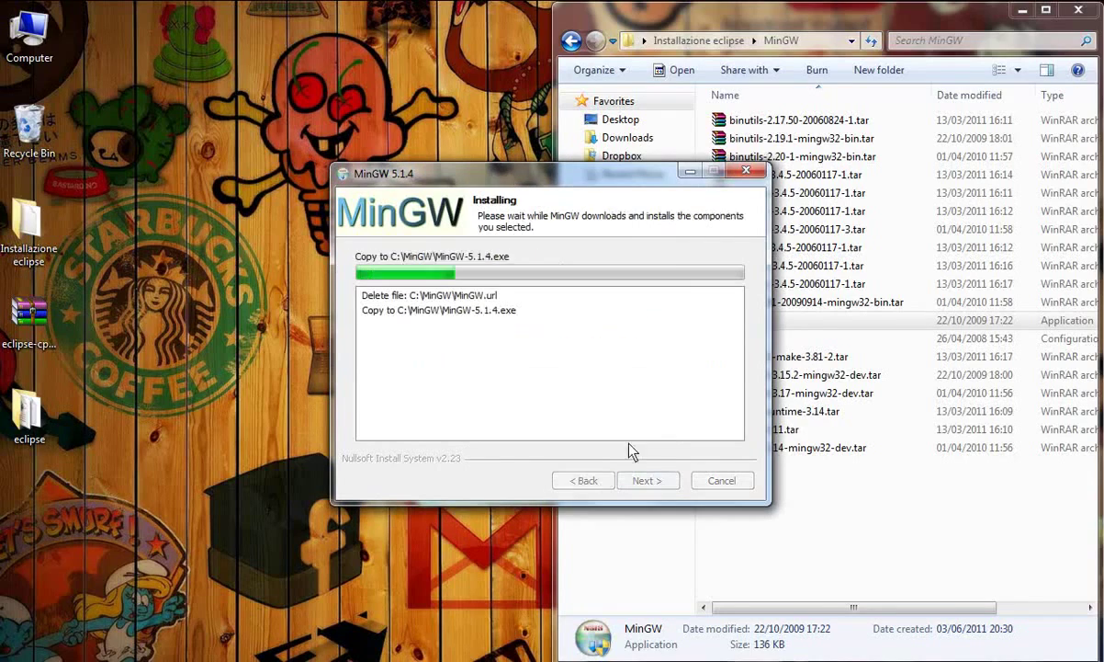
left_click(665, 487)
left_click(654, 487)
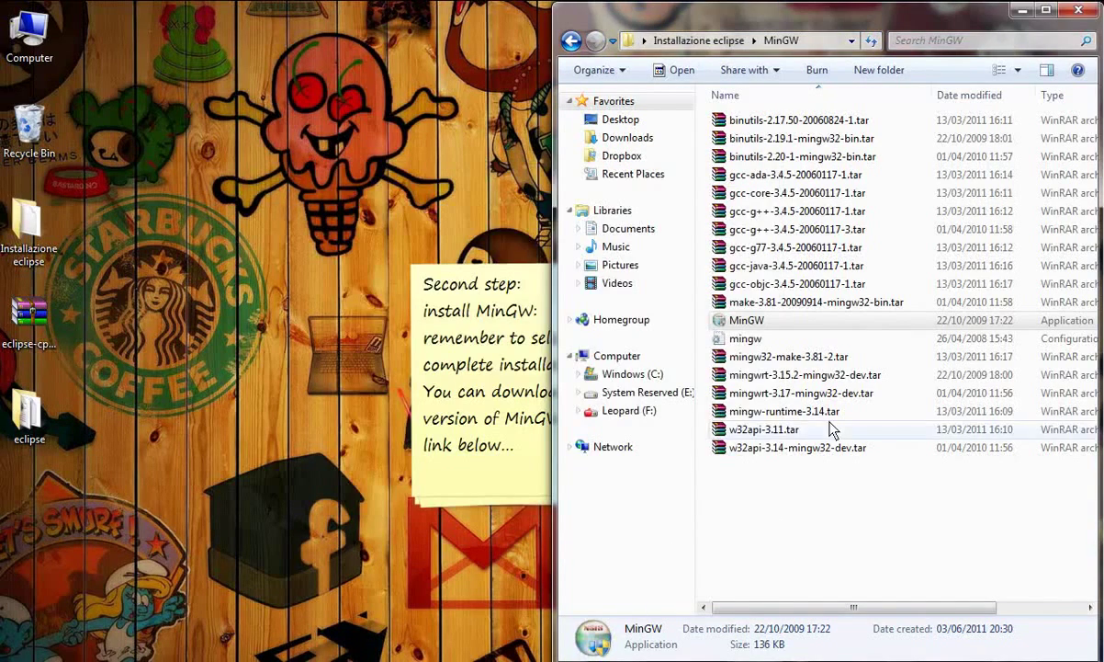
left_click(1081, 11)
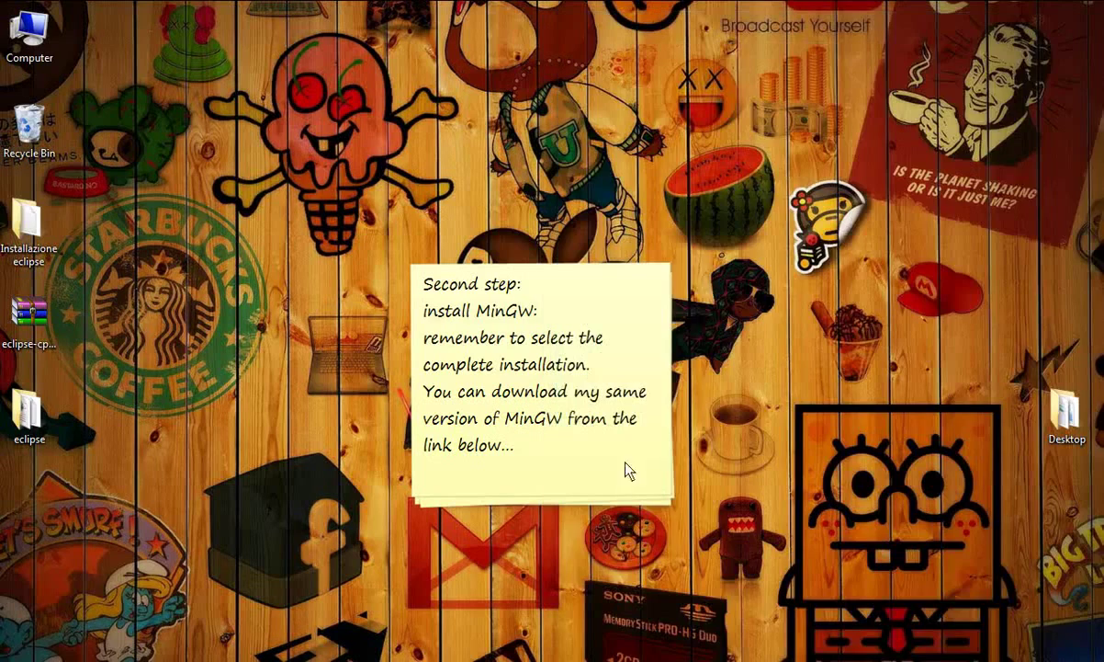
Step: Advance to the note on setting the environment variables, read it, and open the C:\MinGW\bin folder
left_click(566, 485)
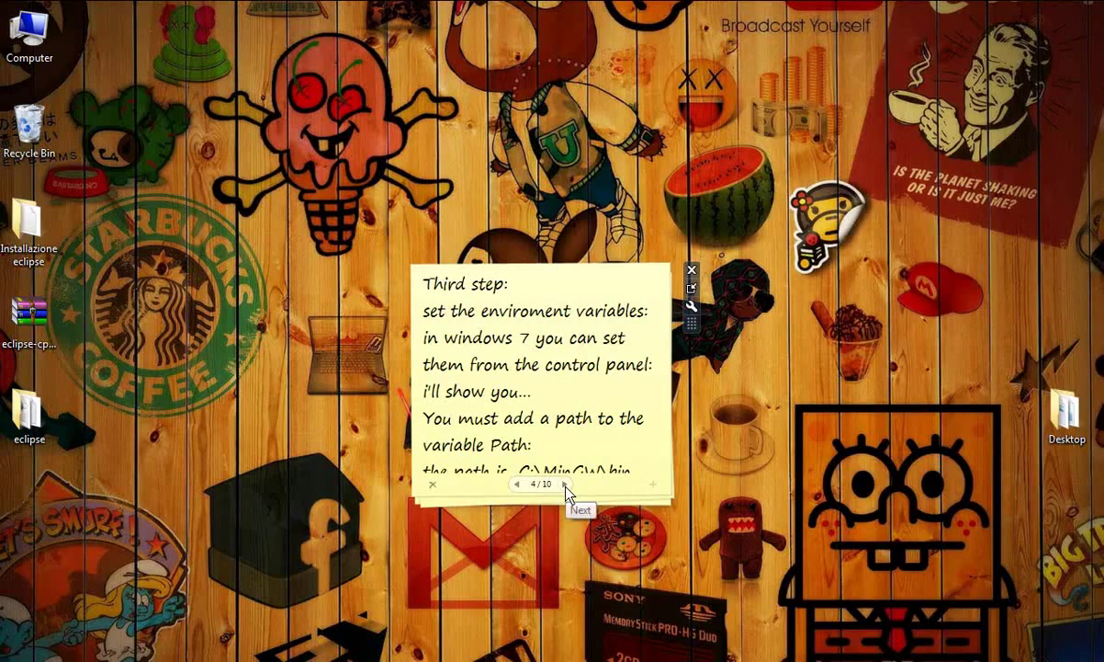
scroll(517, 349, "down", 1)
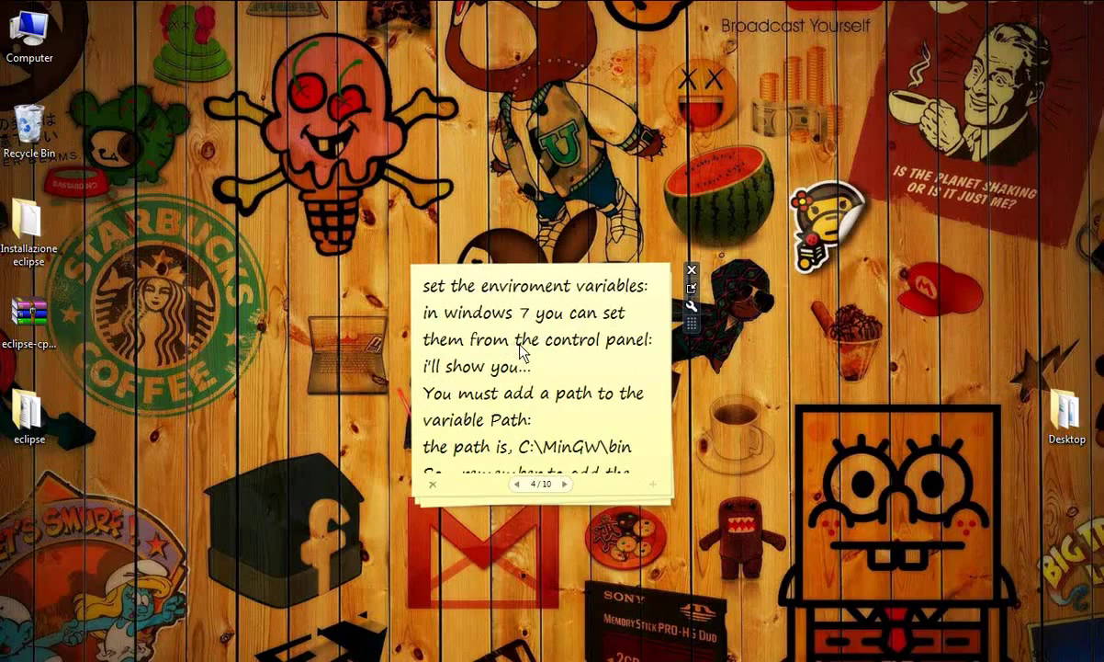
scroll(487, 323, "down", 1)
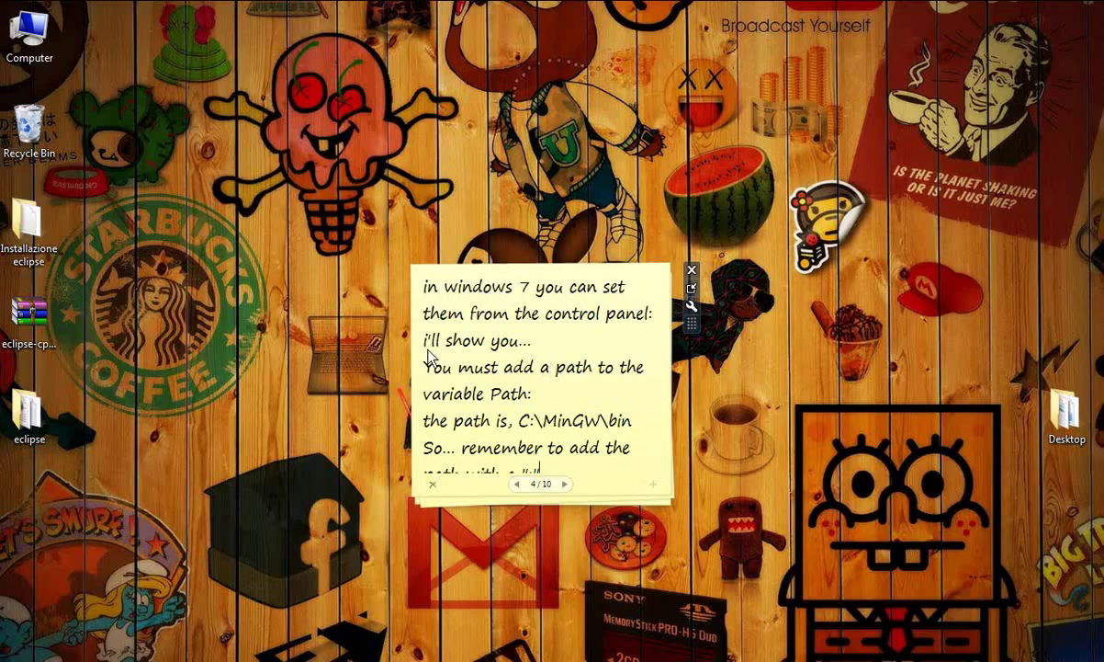
scroll(557, 370, "down", 1)
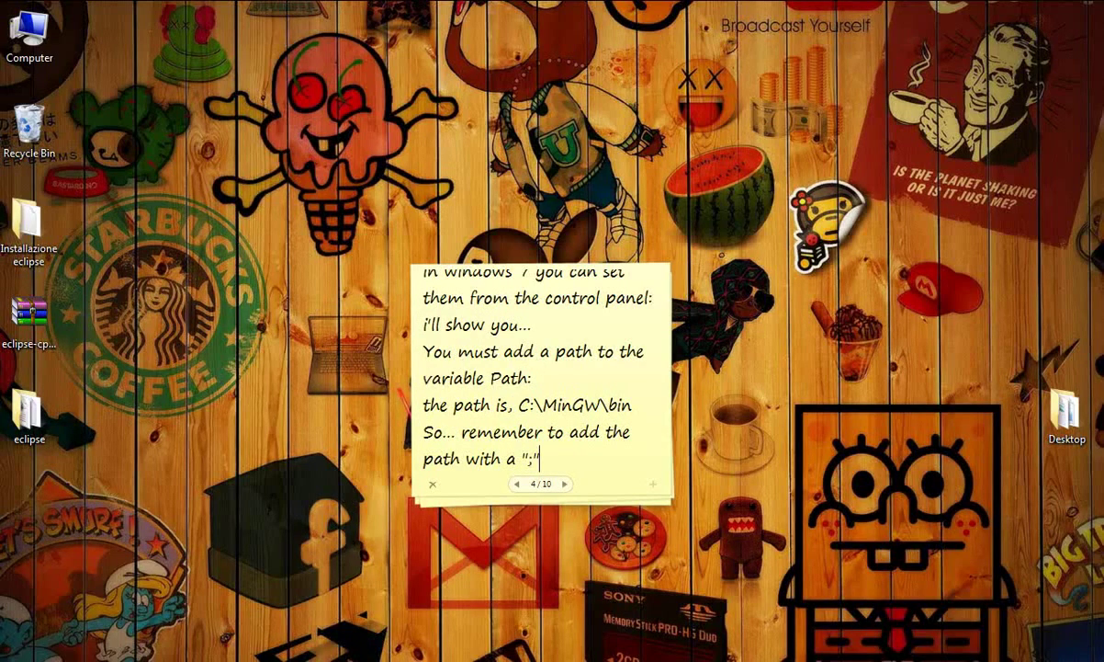
key("super")
left_click(284, 439)
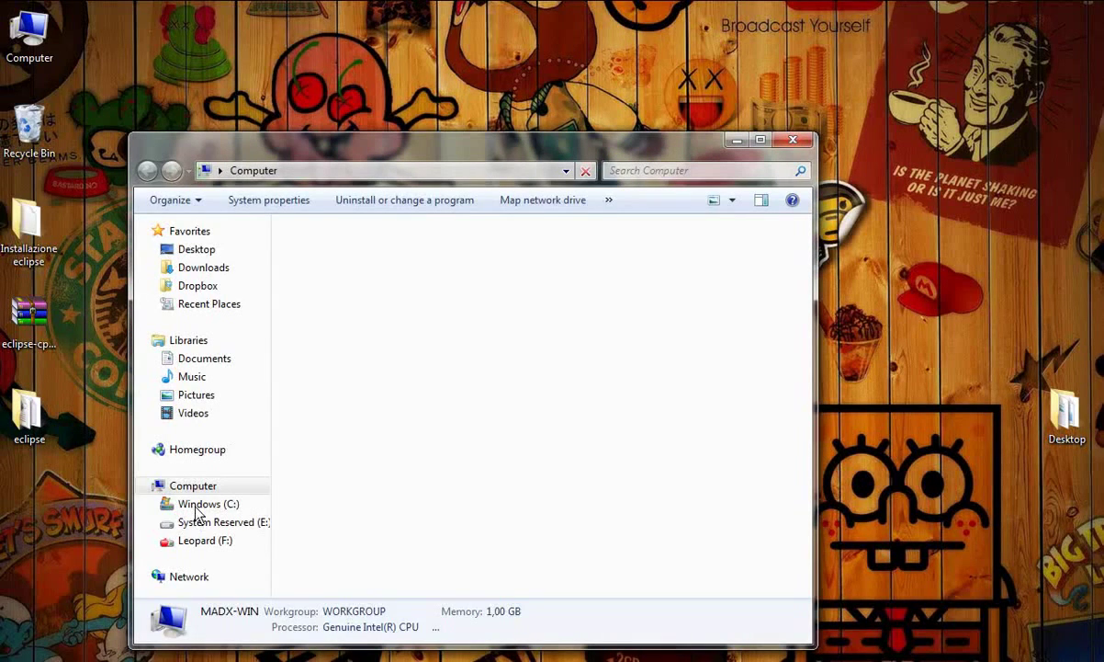
left_click(198, 507)
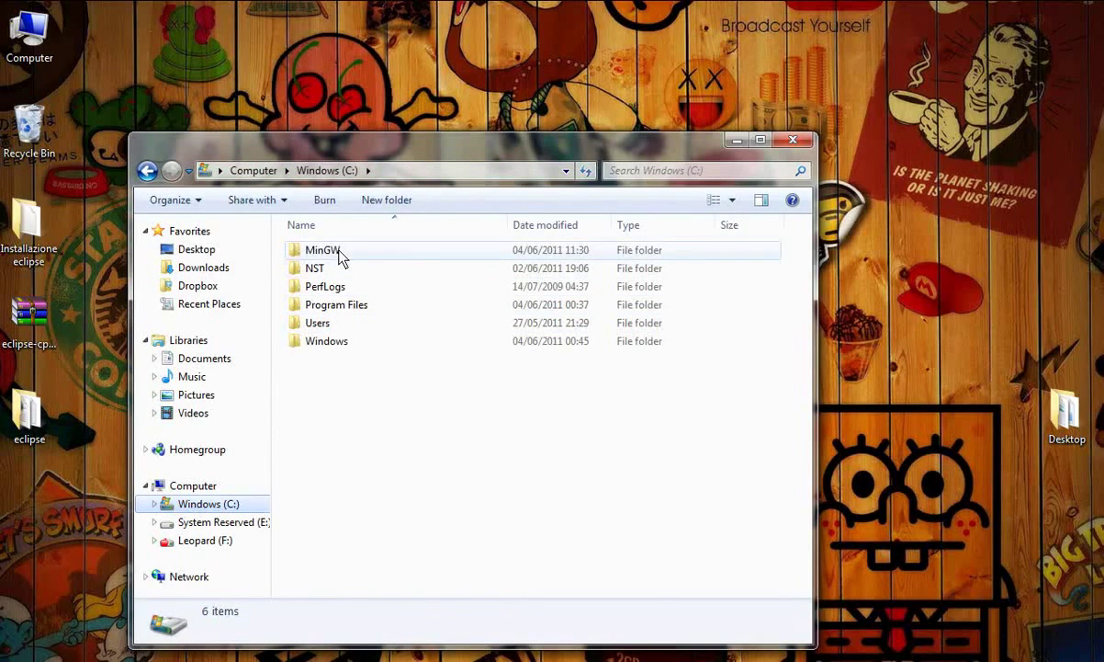
left_click(336, 254)
key("Return")
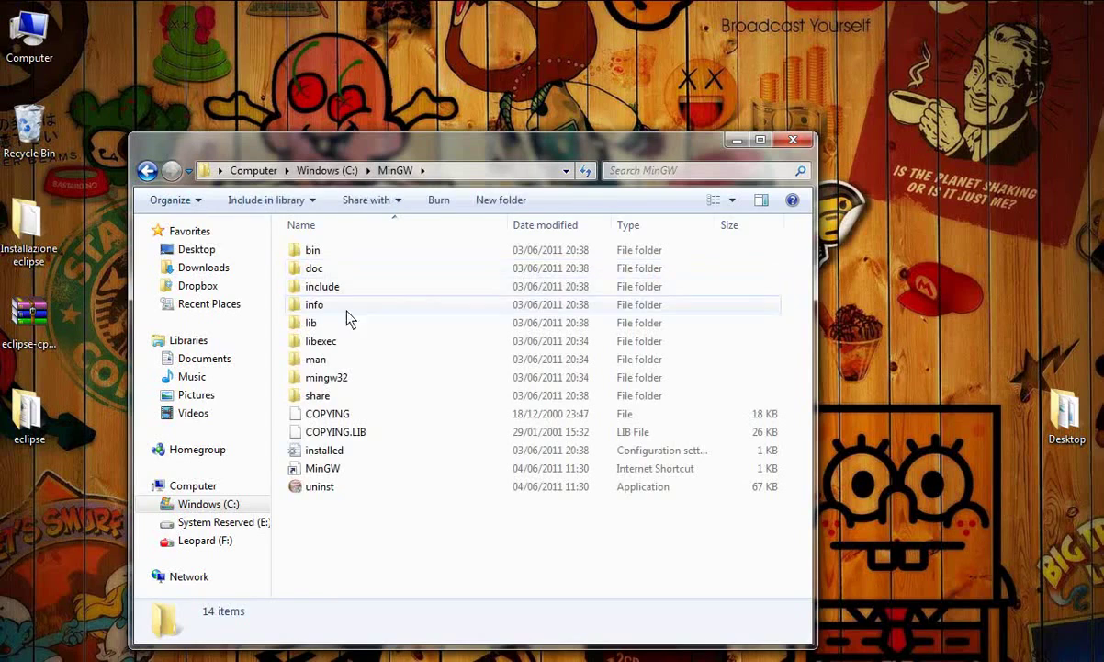
left_click(336, 253)
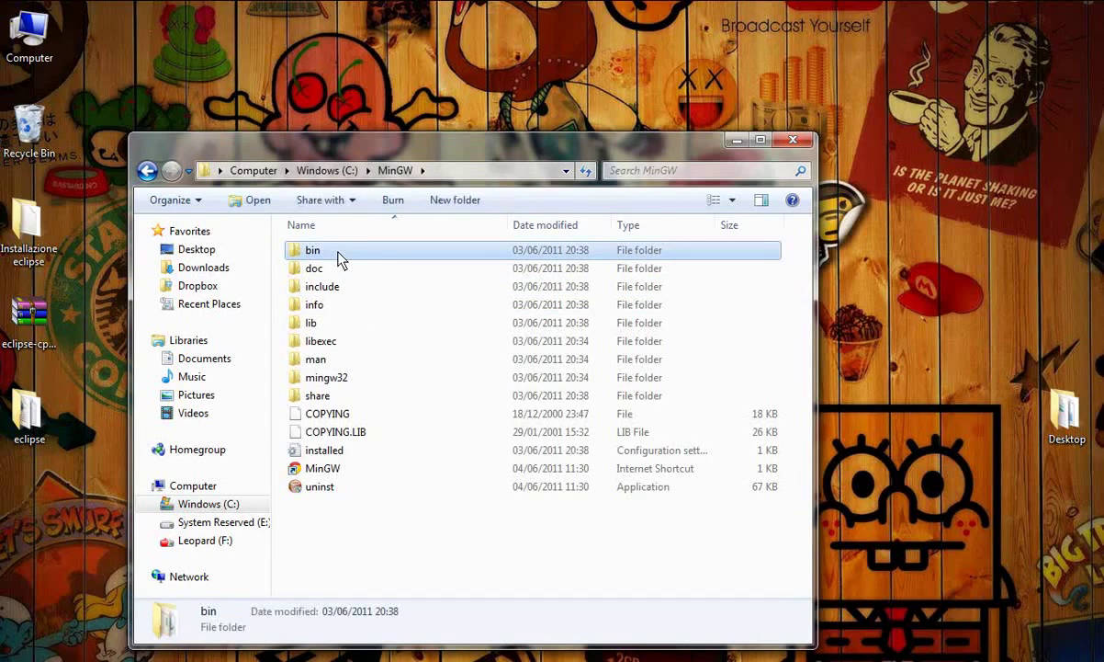
double_click(336, 253)
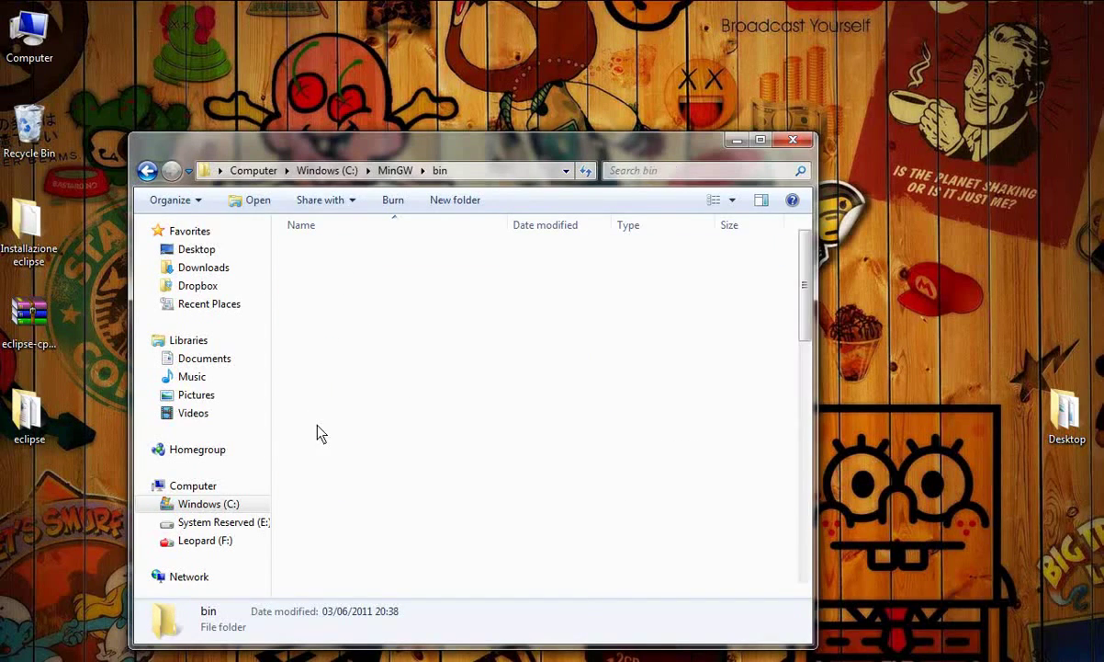
Step: Copy the C:\MinGW\bin location path from the properties of the gdb application, and close the bin folder window
left_click(342, 543)
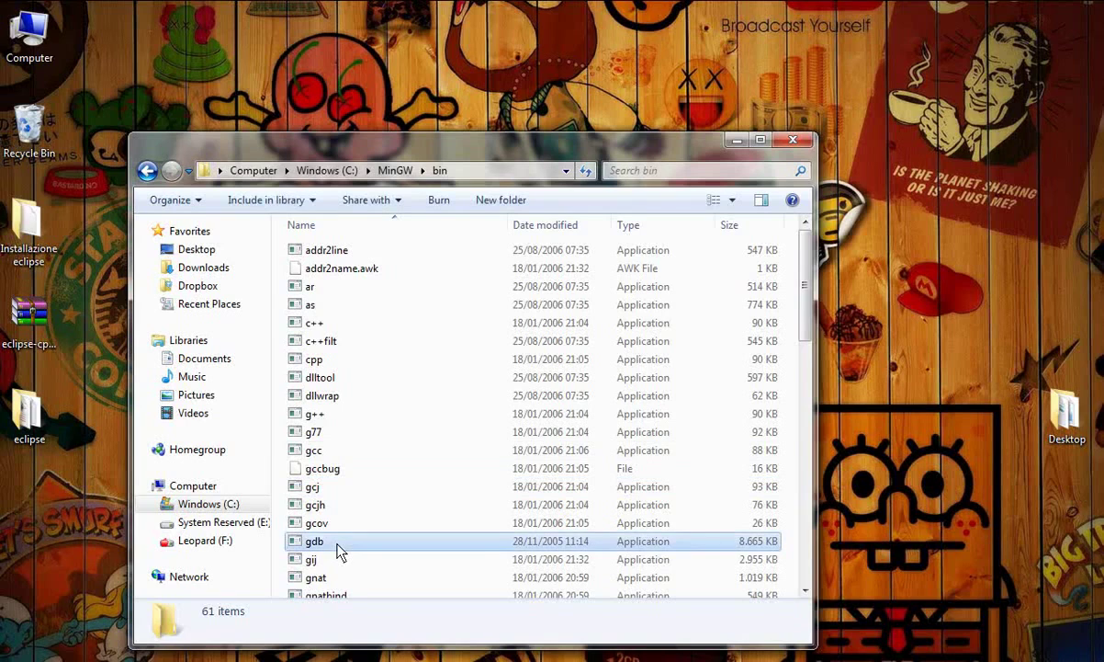
right_click(402, 544)
left_click(395, 527)
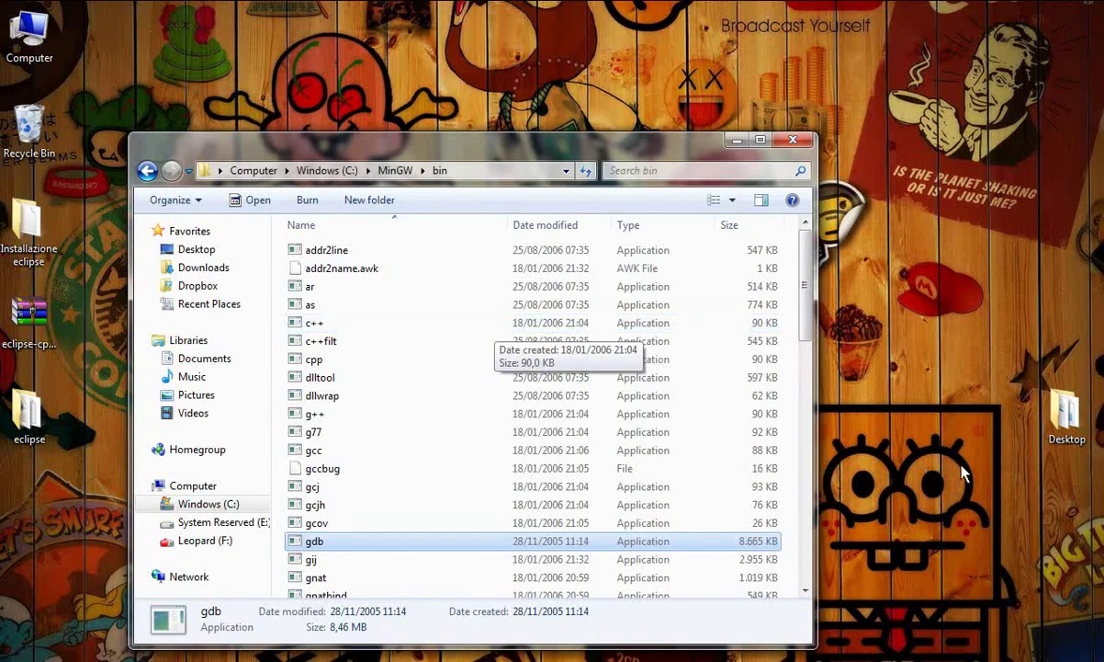
key("alt+Return")
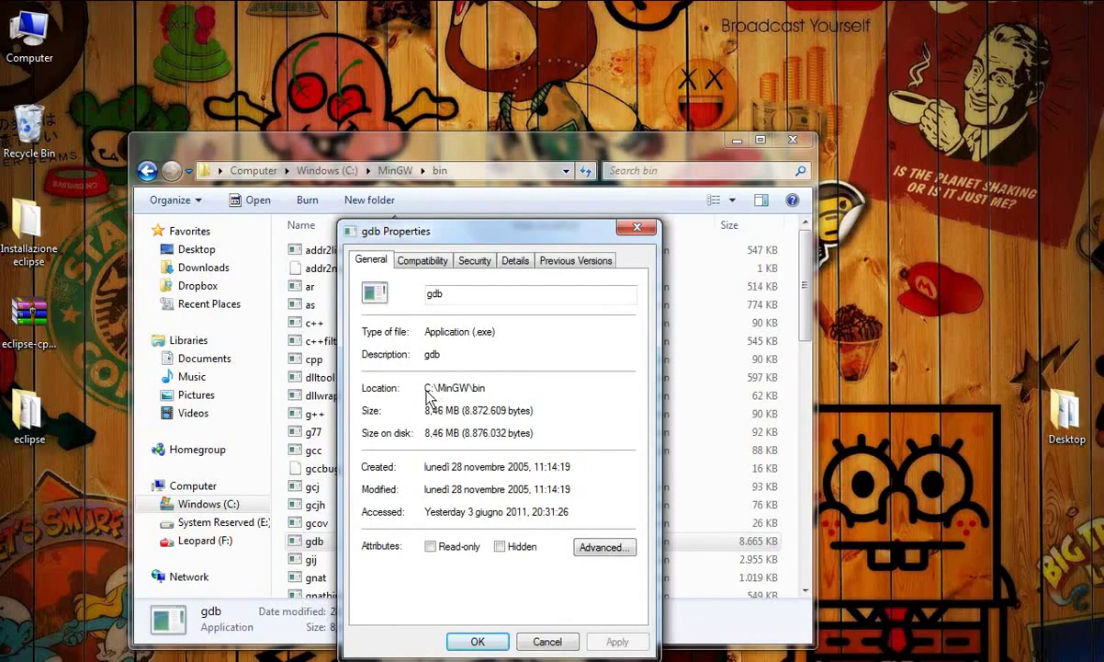
left_click_drag(426, 390, 485, 395)
right_click(475, 396)
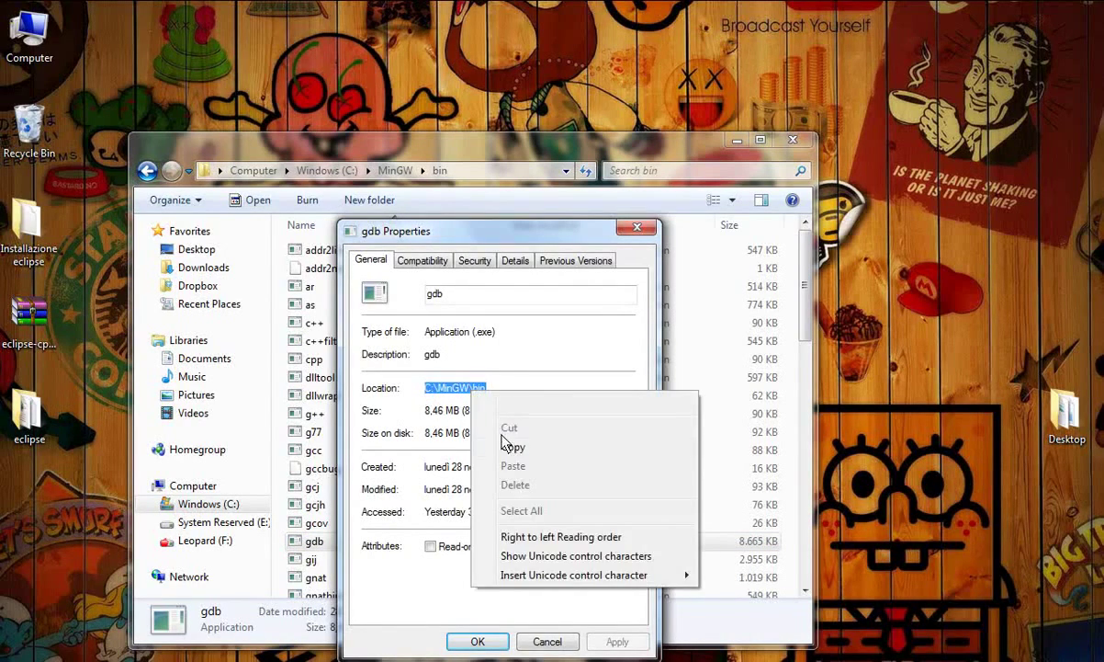
left_click(500, 430)
left_click(636, 228)
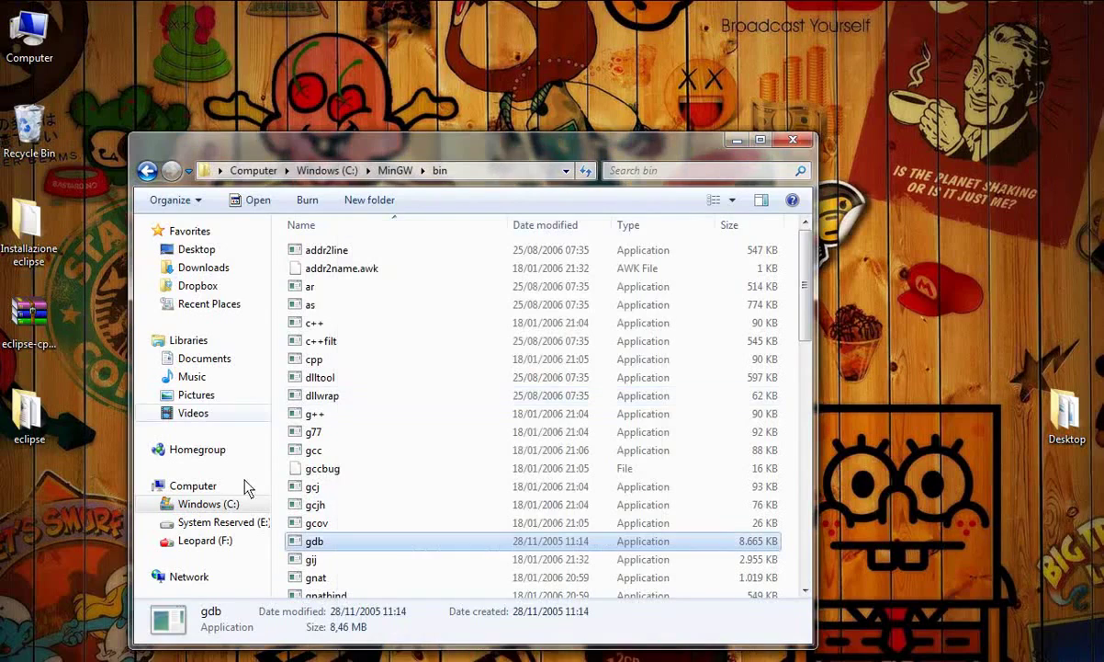
left_click(792, 140)
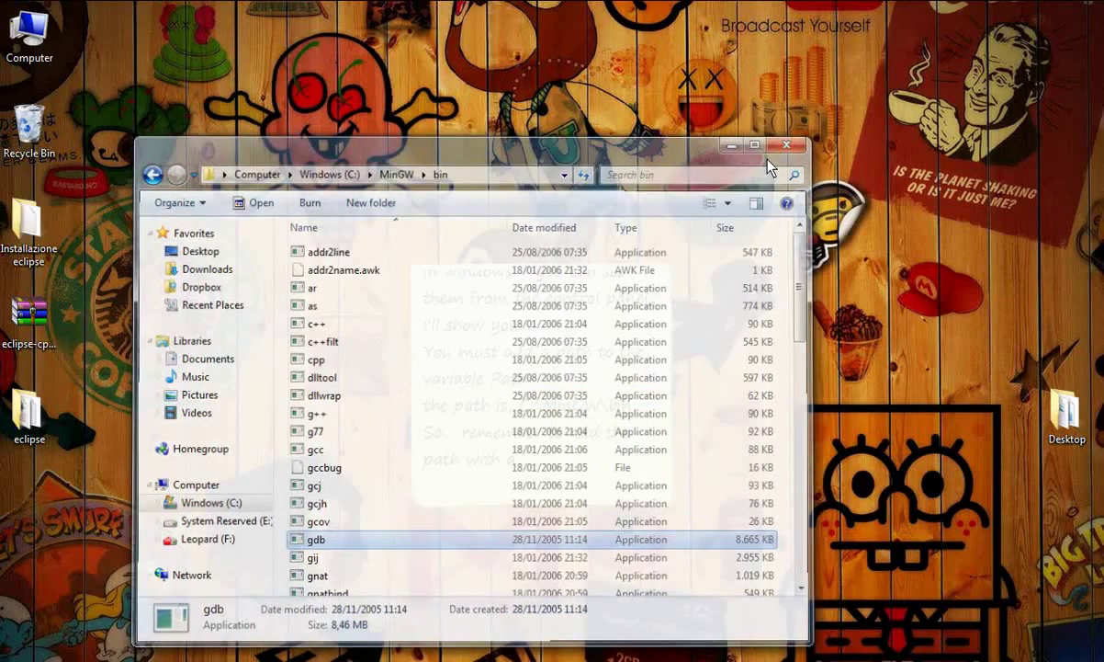
Step: Open the advanced system properties from the System page under System and Security in Control Panel
key("super")
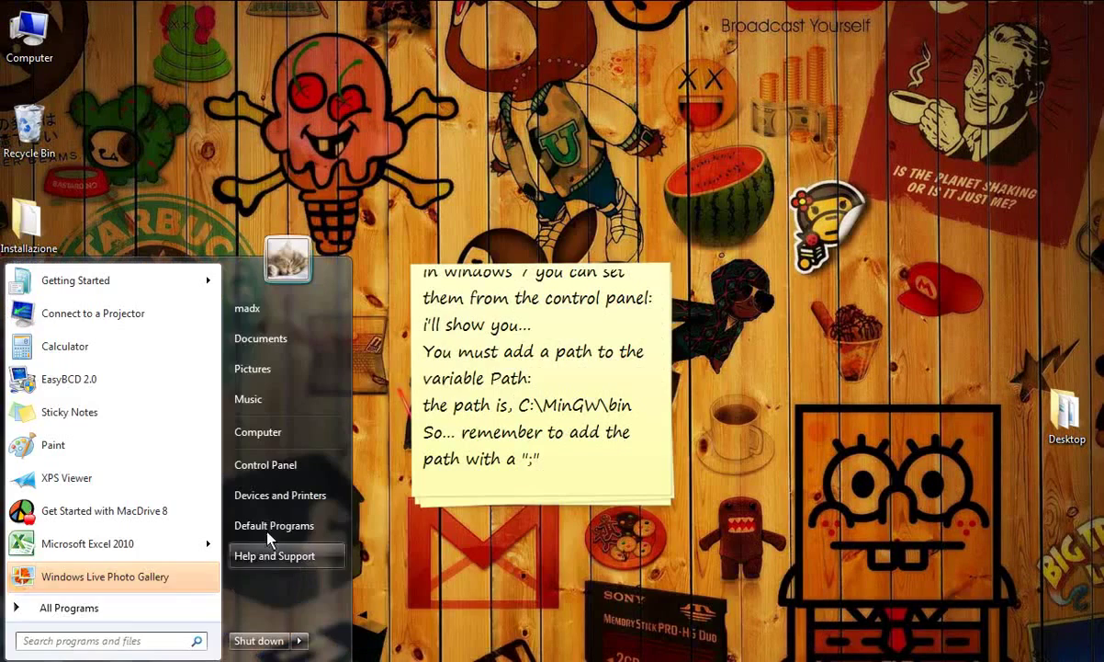
left_click(299, 469)
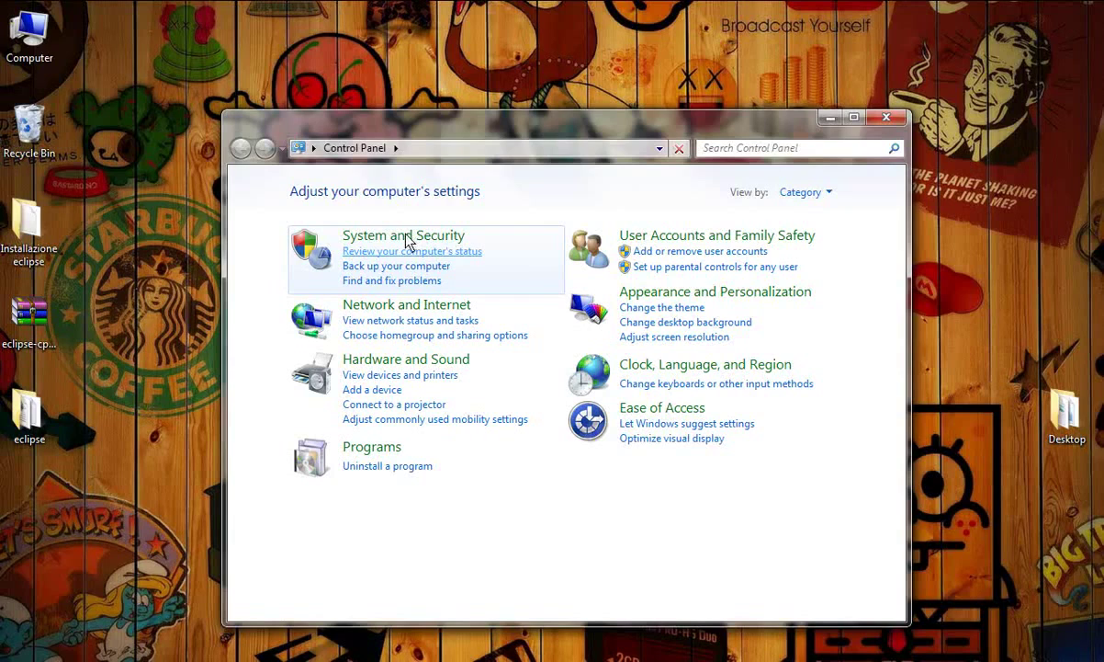
left_click(348, 237)
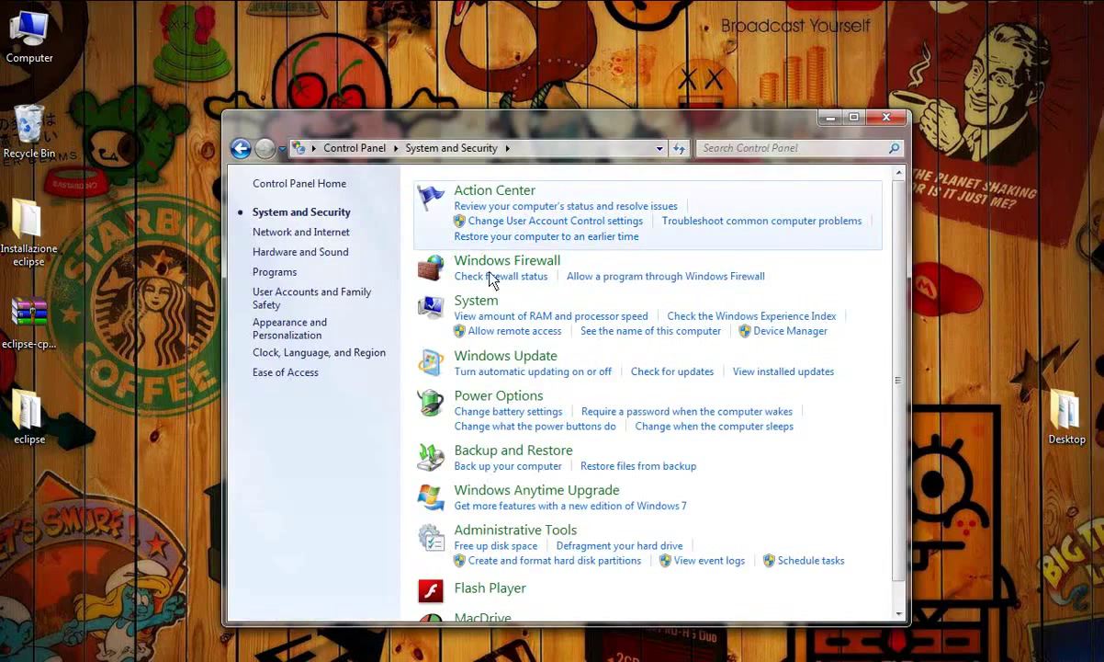
left_click(486, 313)
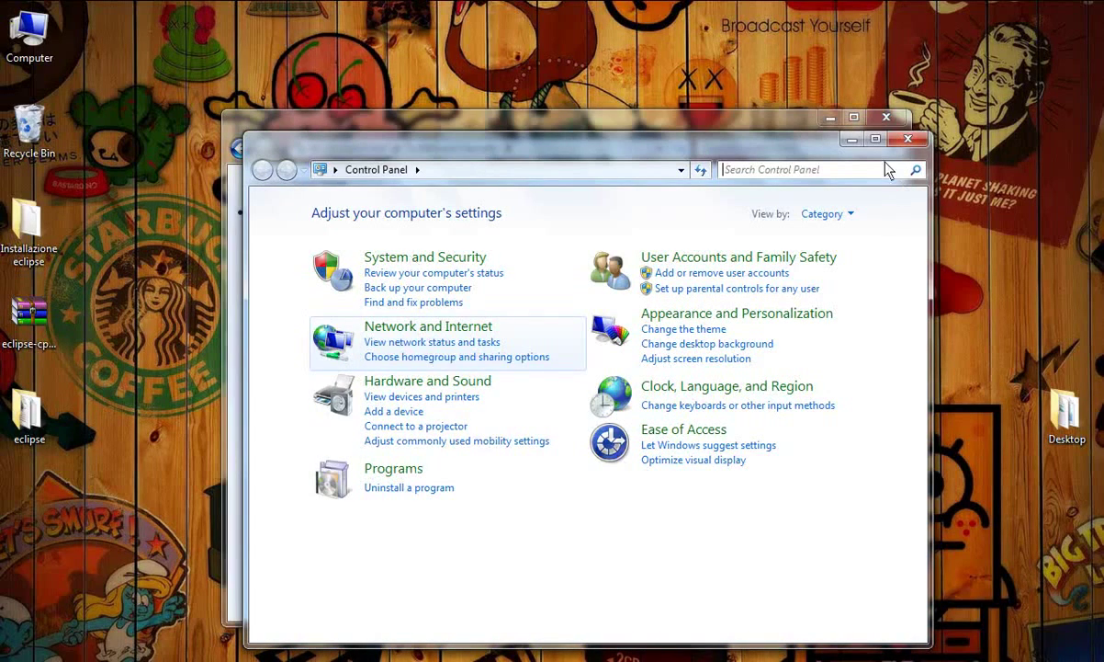
left_click(910, 139)
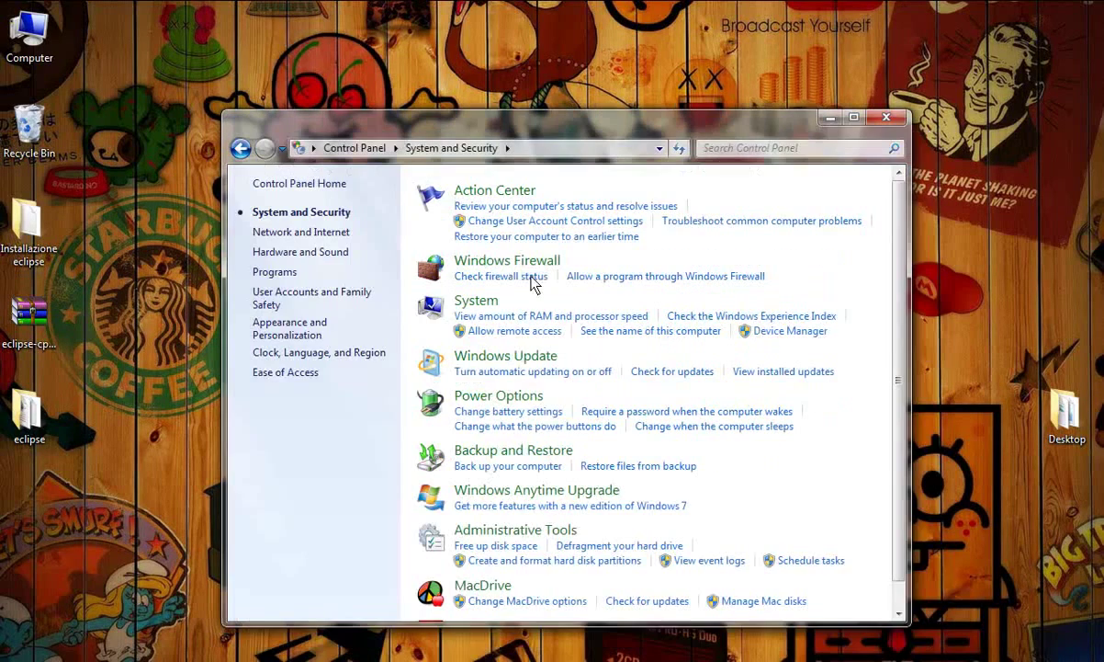
left_click(473, 305)
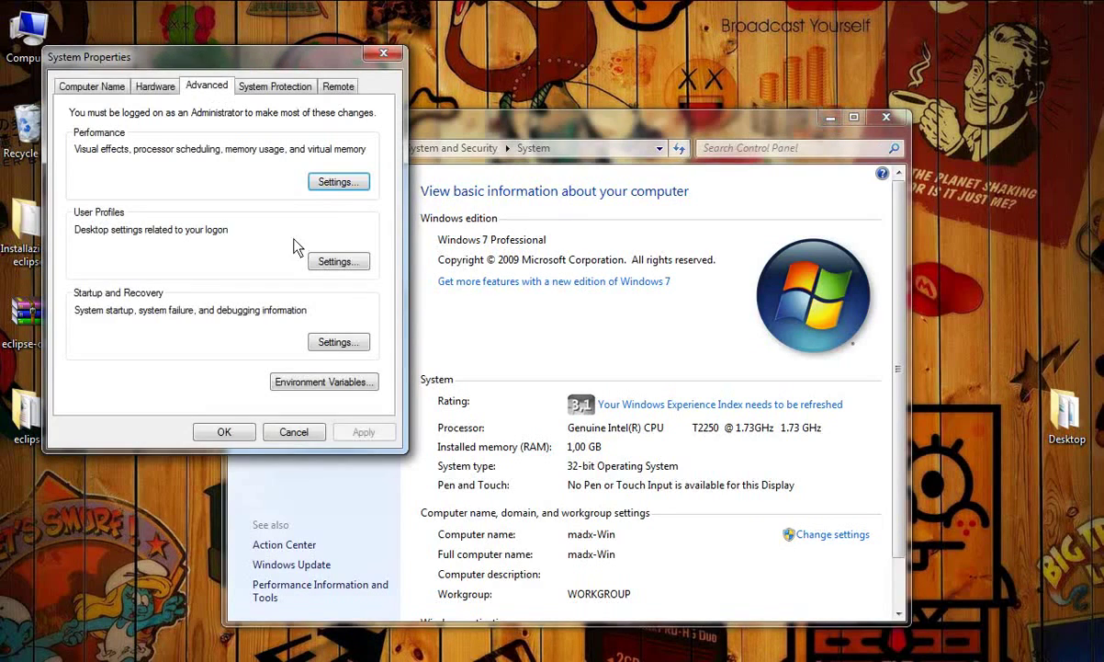
Step: Append ;C:\MinGW\bin to the Path system variable, apply the change, and close the system settings windows
left_click(360, 383)
left_click_drag(363, 327, 363, 339)
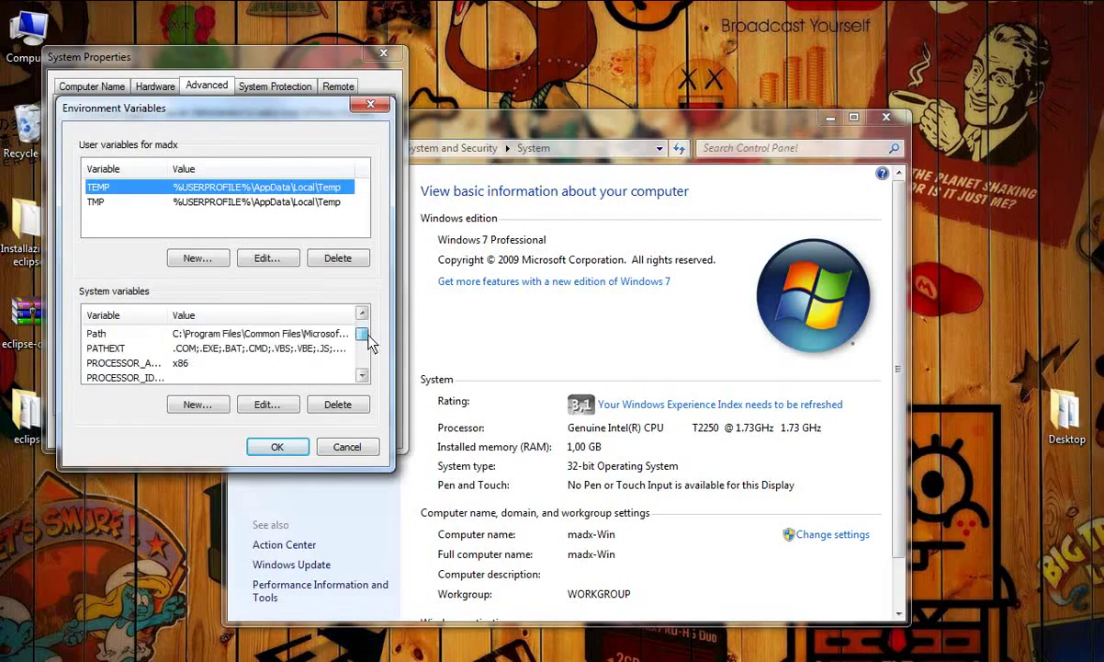
left_click(303, 333)
left_click(264, 405)
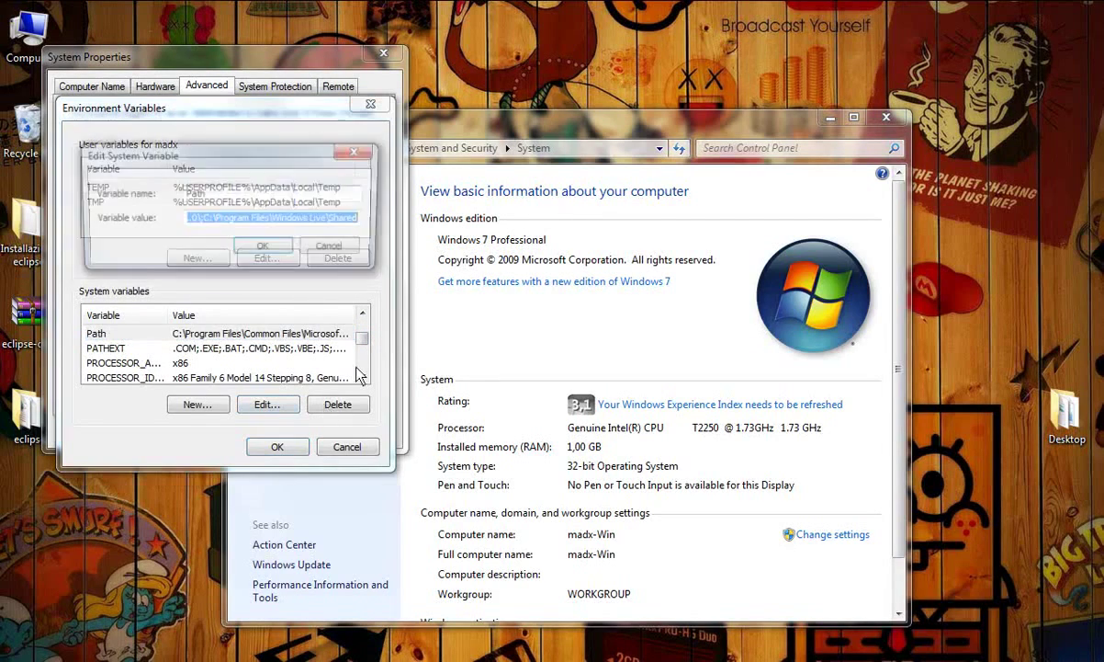
left_click(347, 226)
key("End")
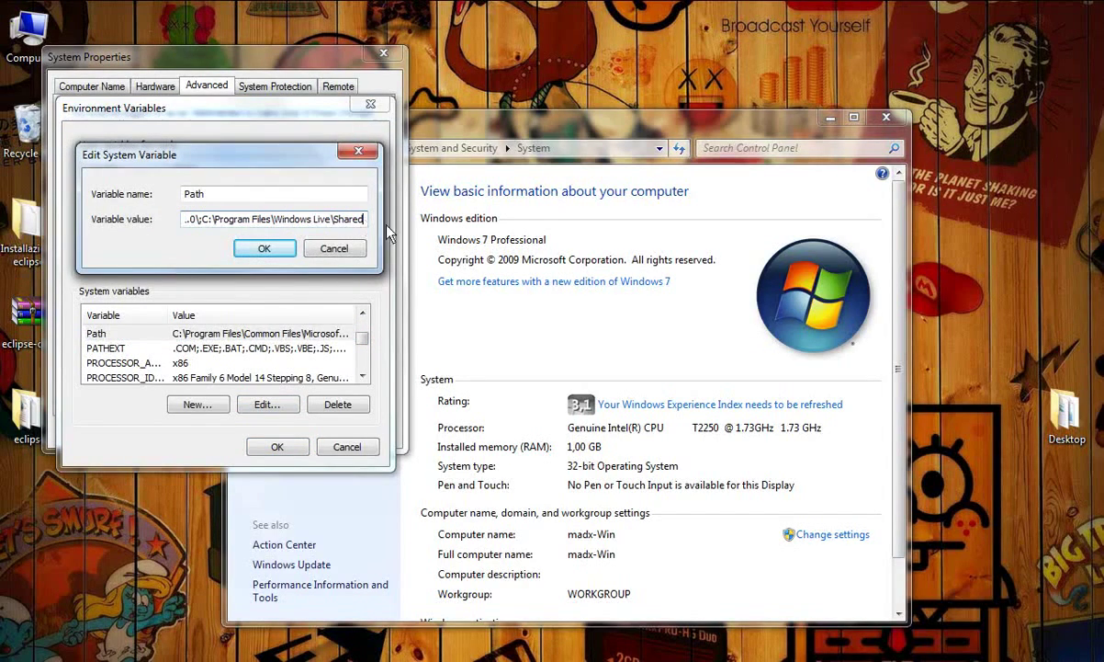
type(";")
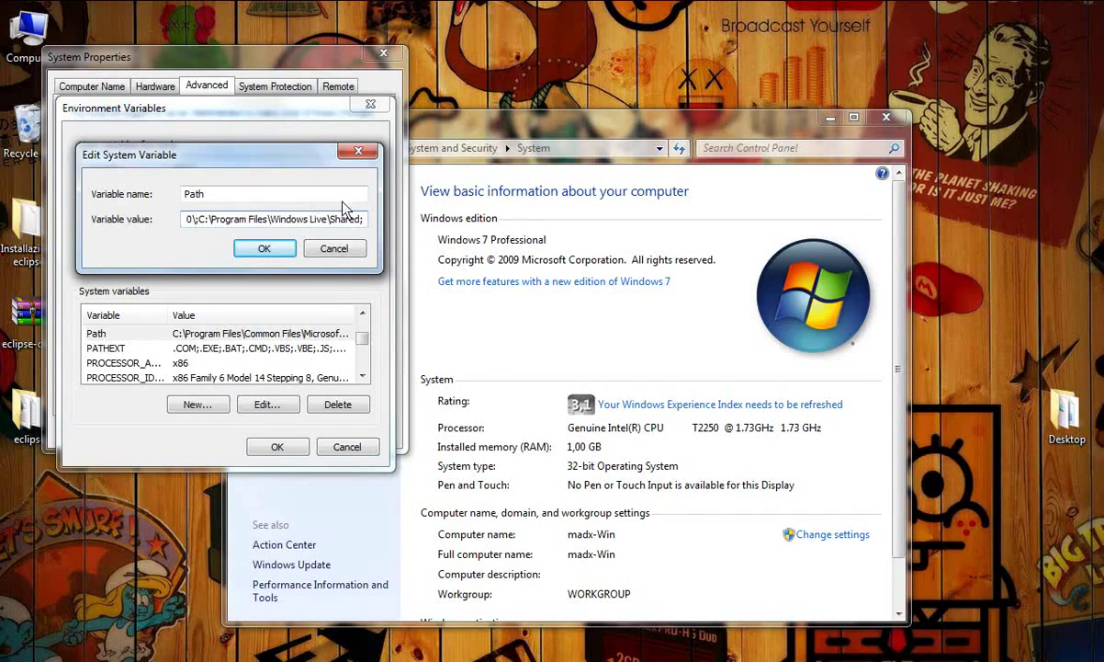
right_click(364, 219)
left_click(413, 291)
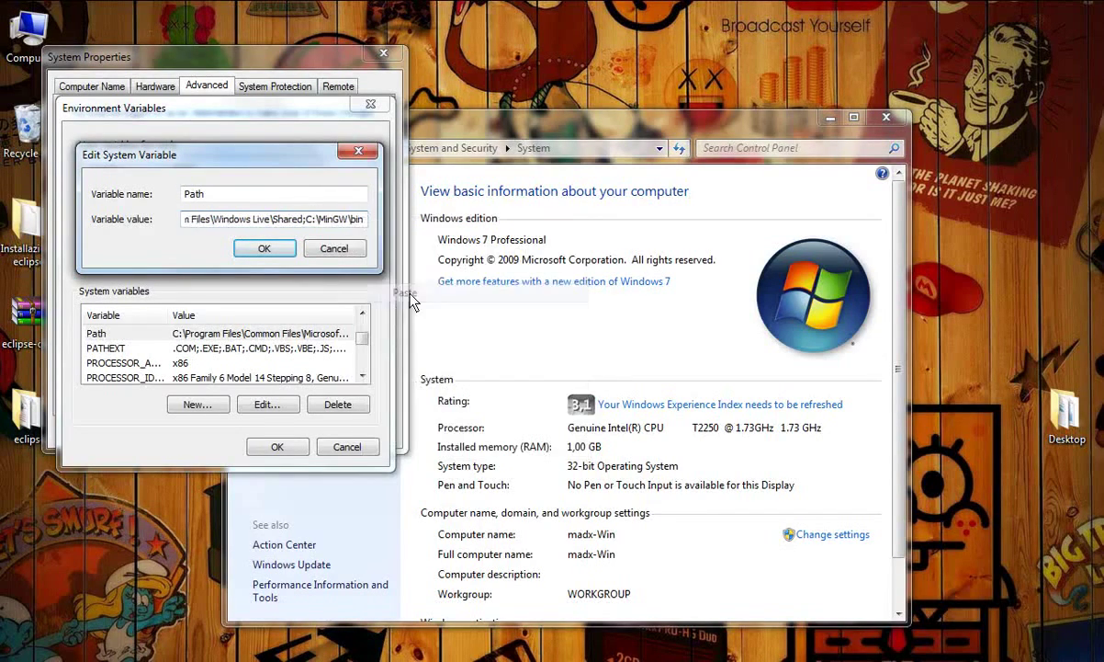
left_click(281, 254)
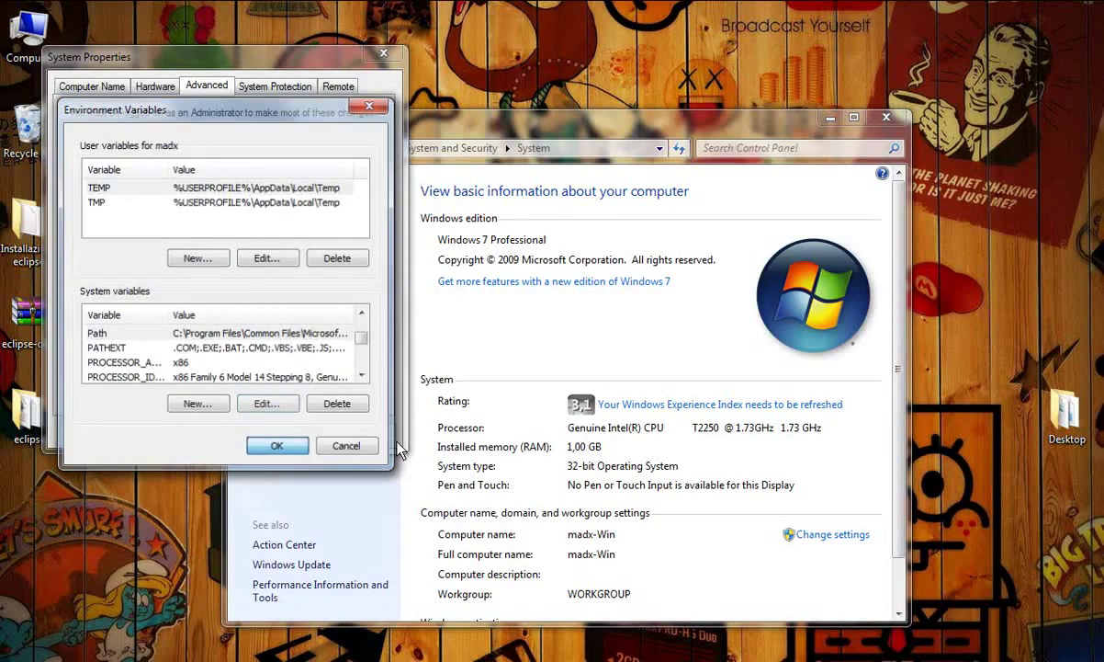
key("Return")
left_click(220, 430)
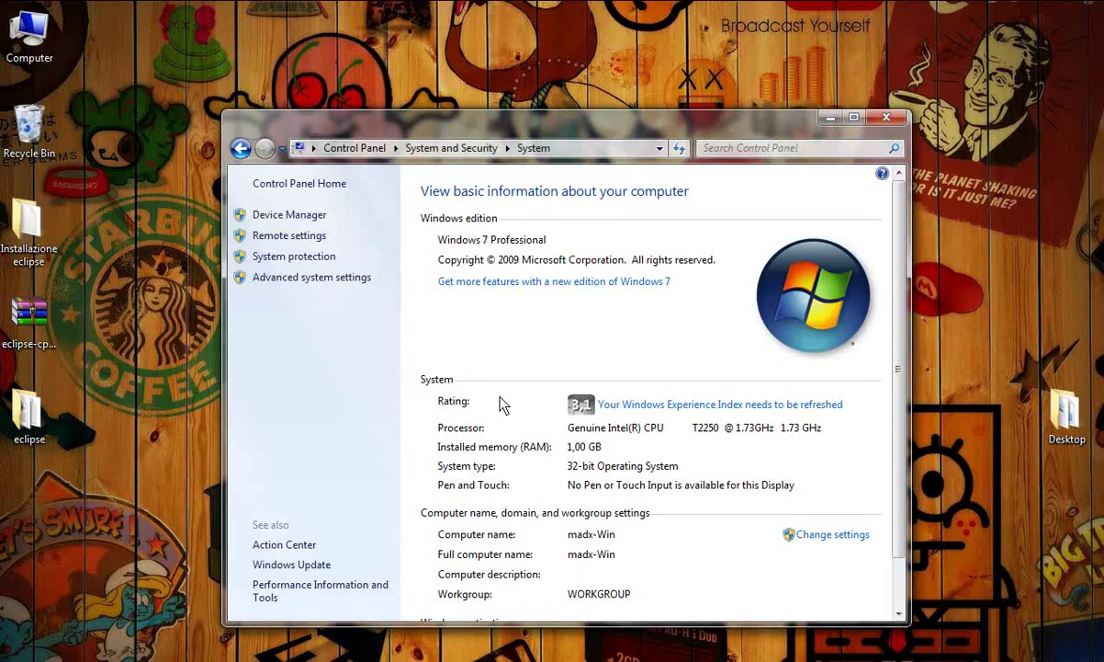
left_click(884, 122)
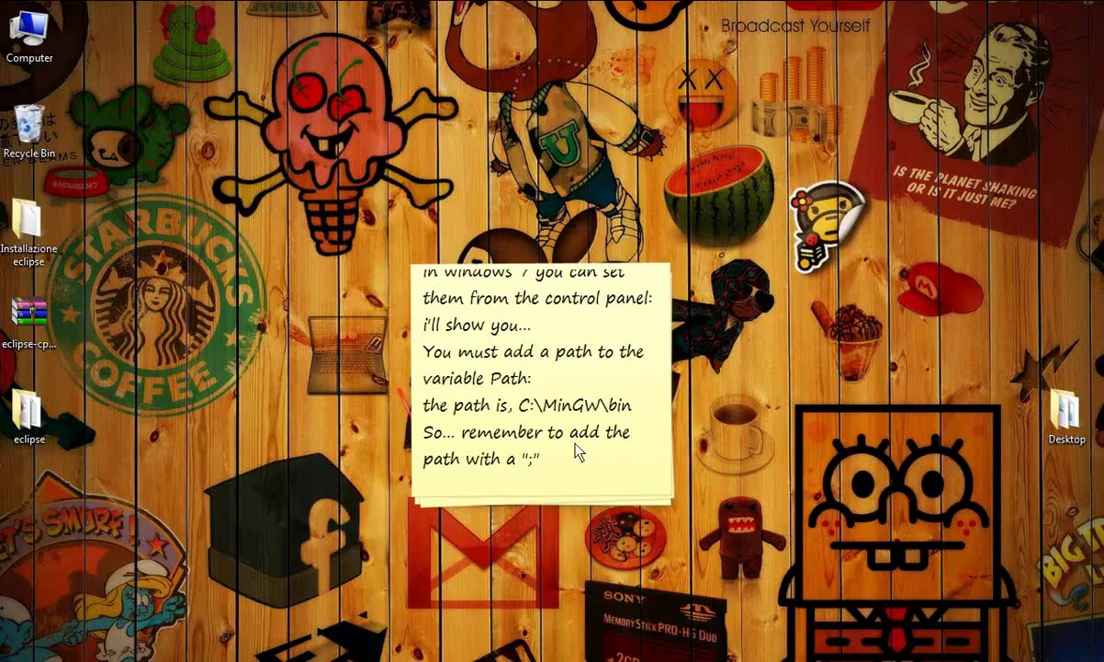
Step: Advance to the note on the finished Eclipse download, highlight its closing lines, and rename the desktop folder eclipse as Eclipse
left_click(566, 483)
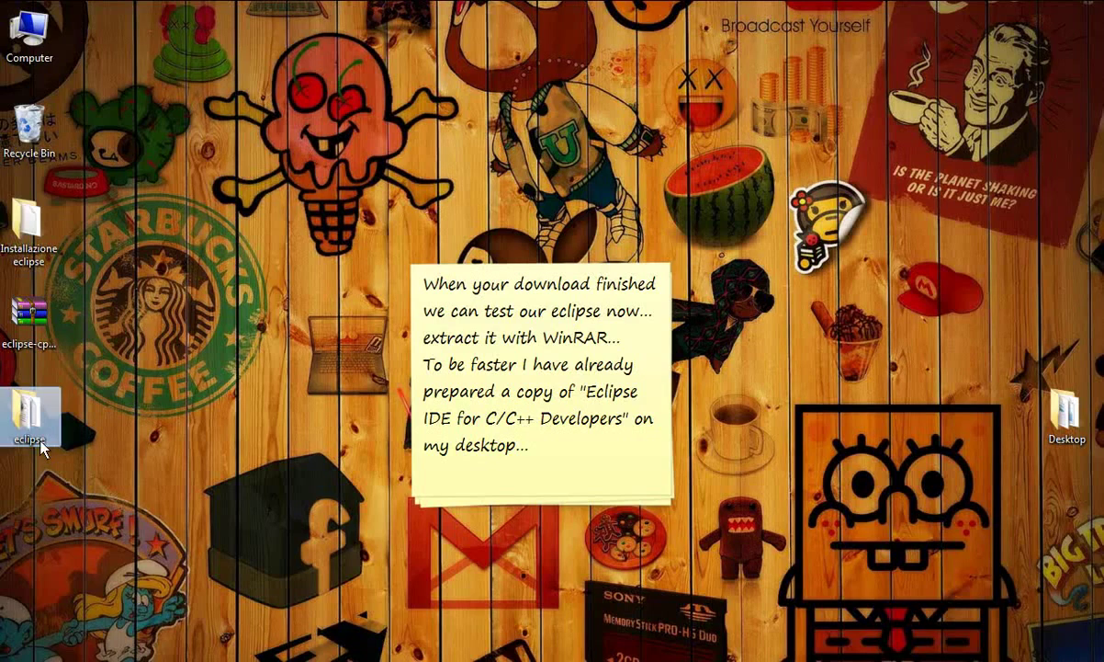
left_click_drag(424, 390, 617, 452)
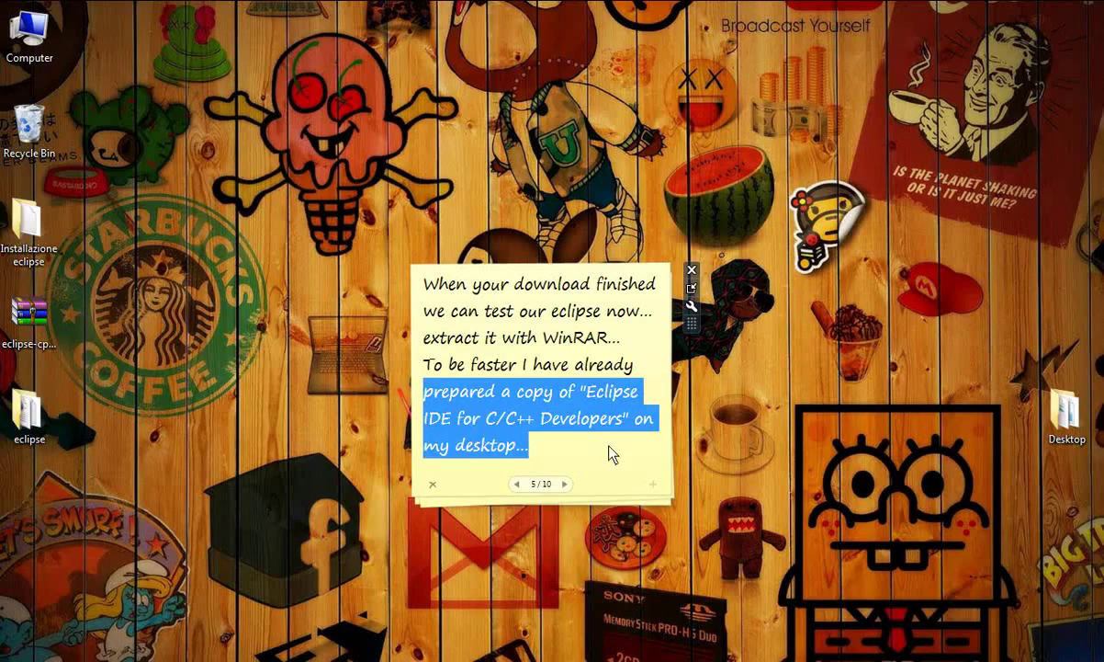
left_click(27, 412)
left_click(28, 440)
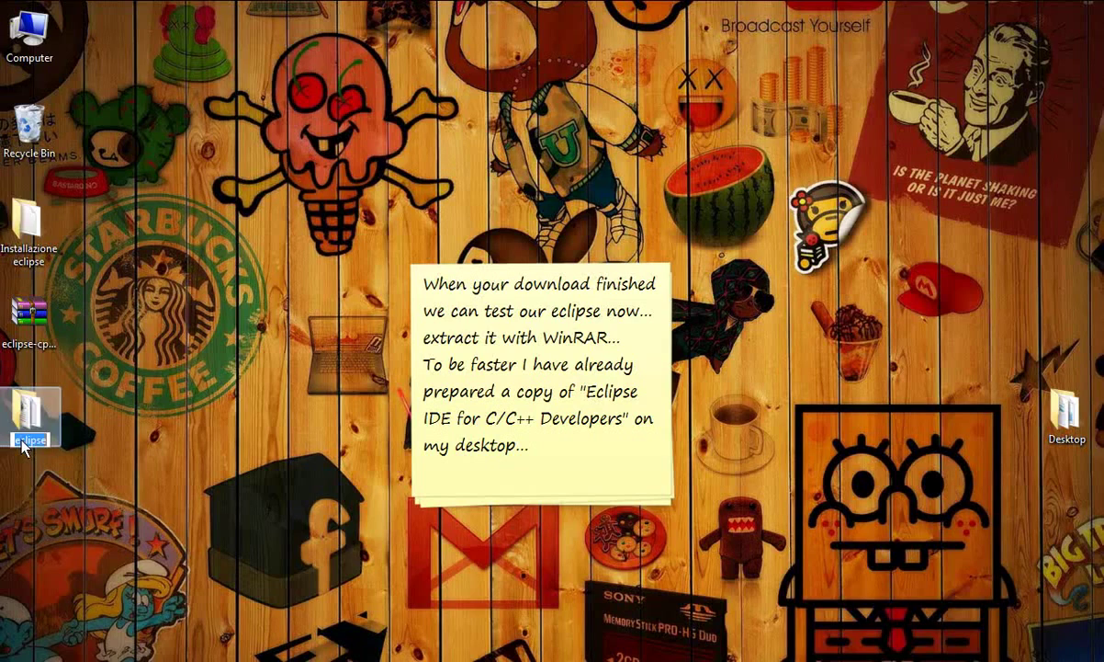
key("Home")
key("Delete")
type("E")
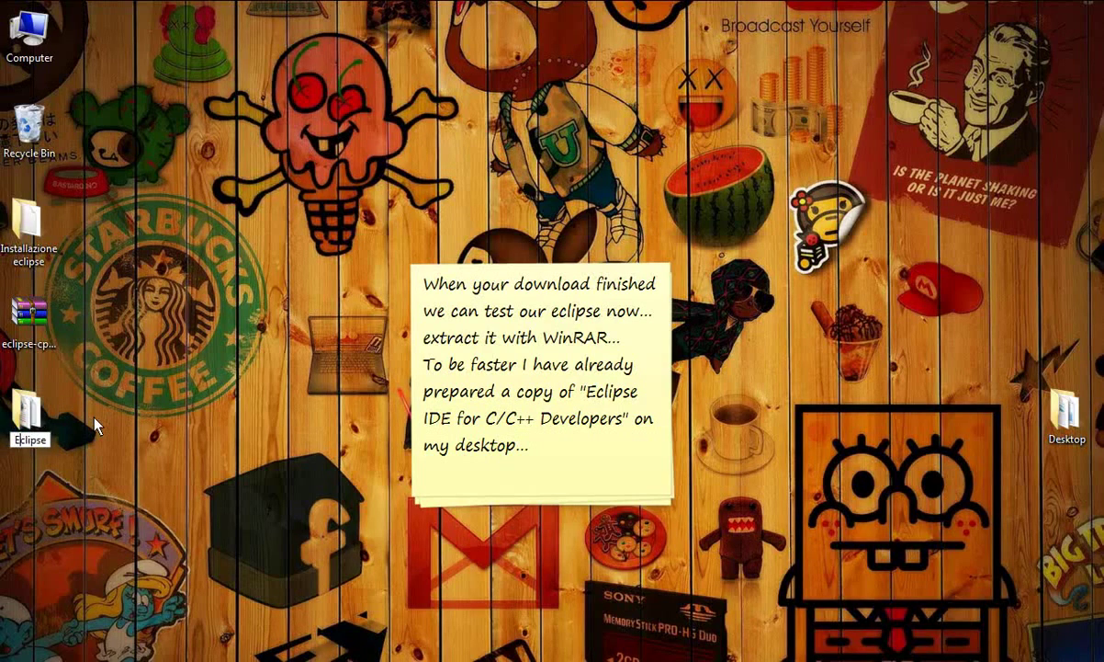
key("Return")
Step: Advance two notes to the one on placing Eclipse, and move the Eclipse folder from the desktop into the Documents library
left_click(564, 489)
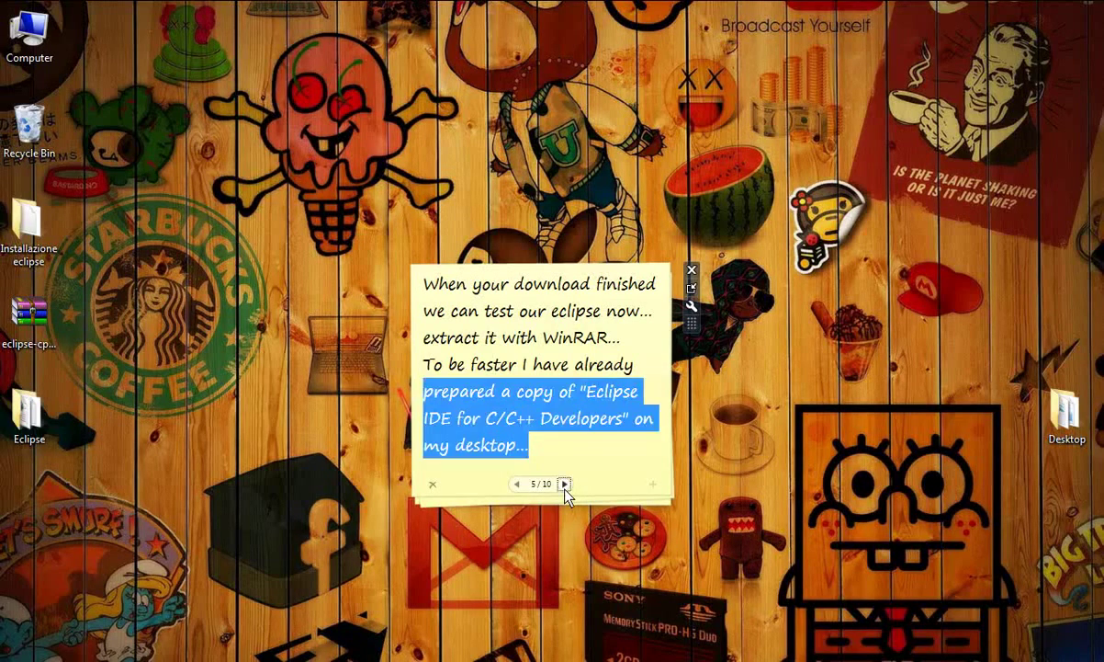
left_click(565, 484)
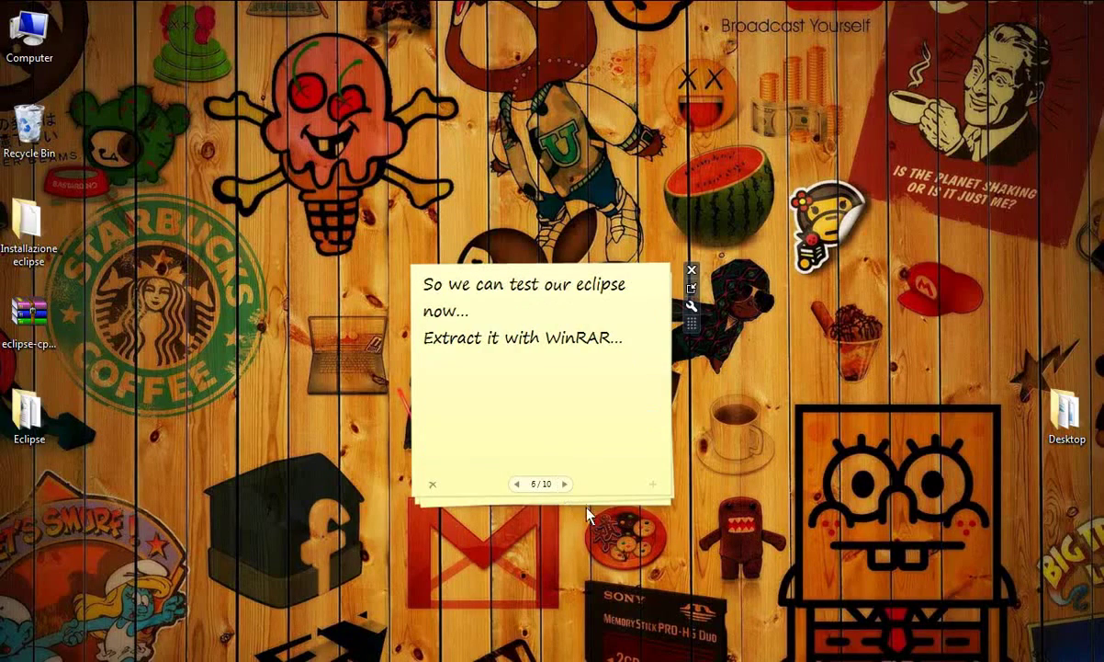
left_click(26, 415)
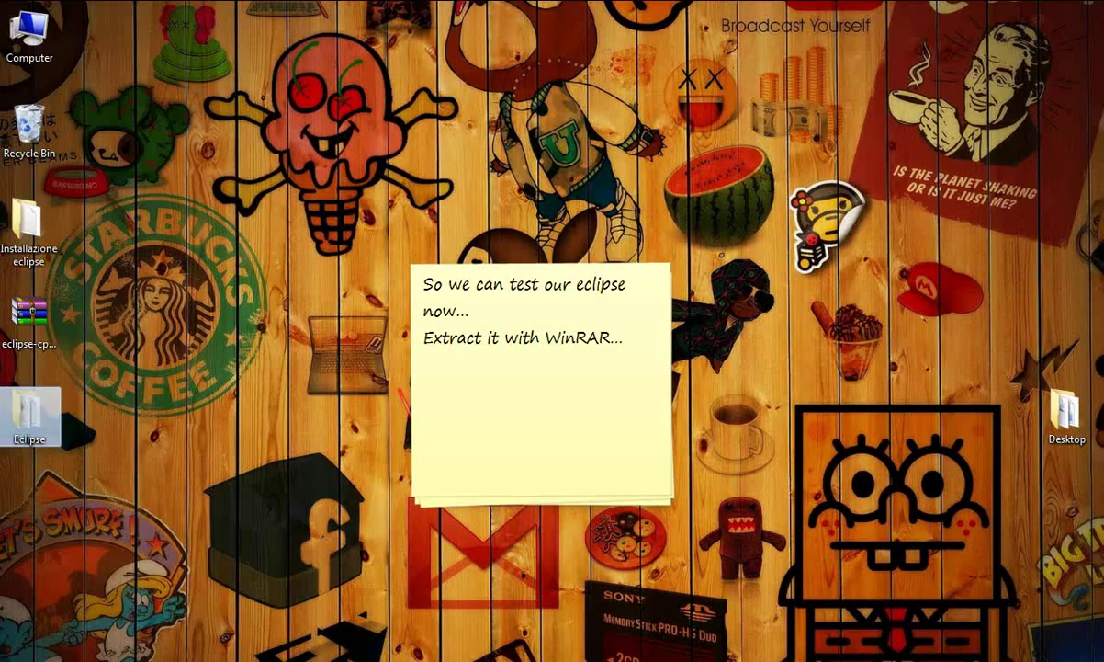
key("super")
left_click(289, 344)
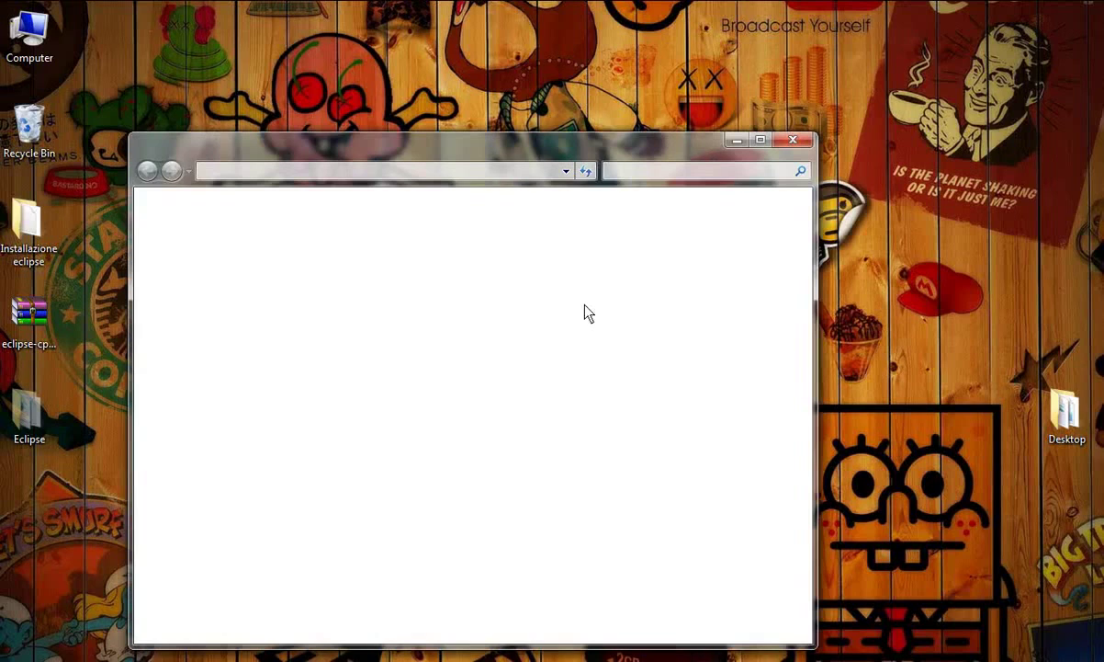
left_click(737, 142)
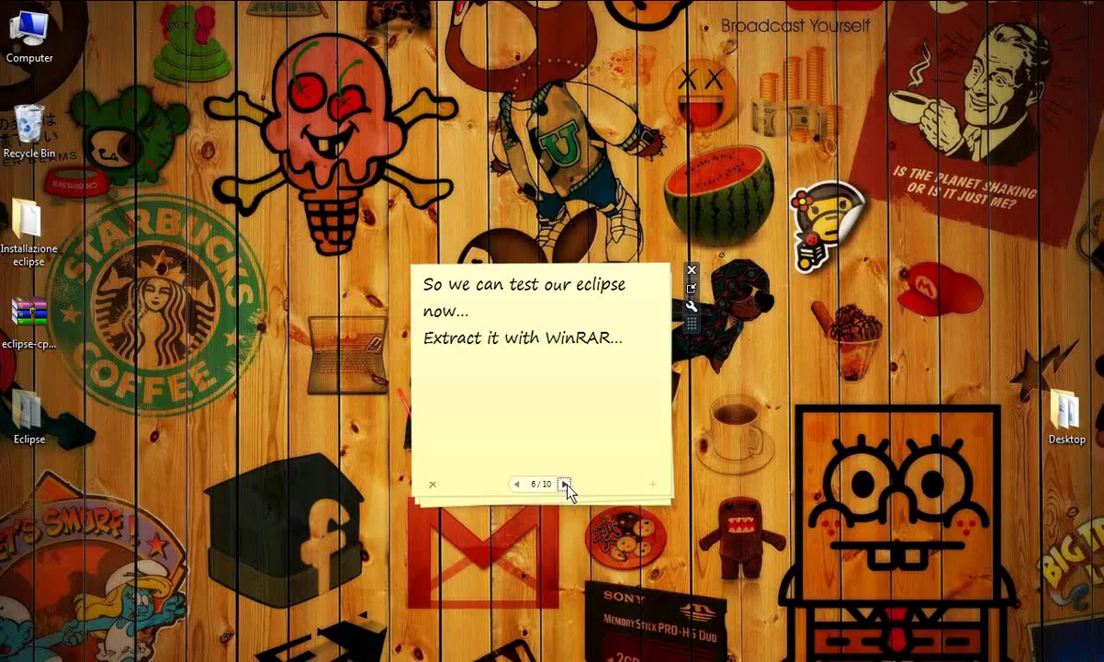
left_click(564, 483)
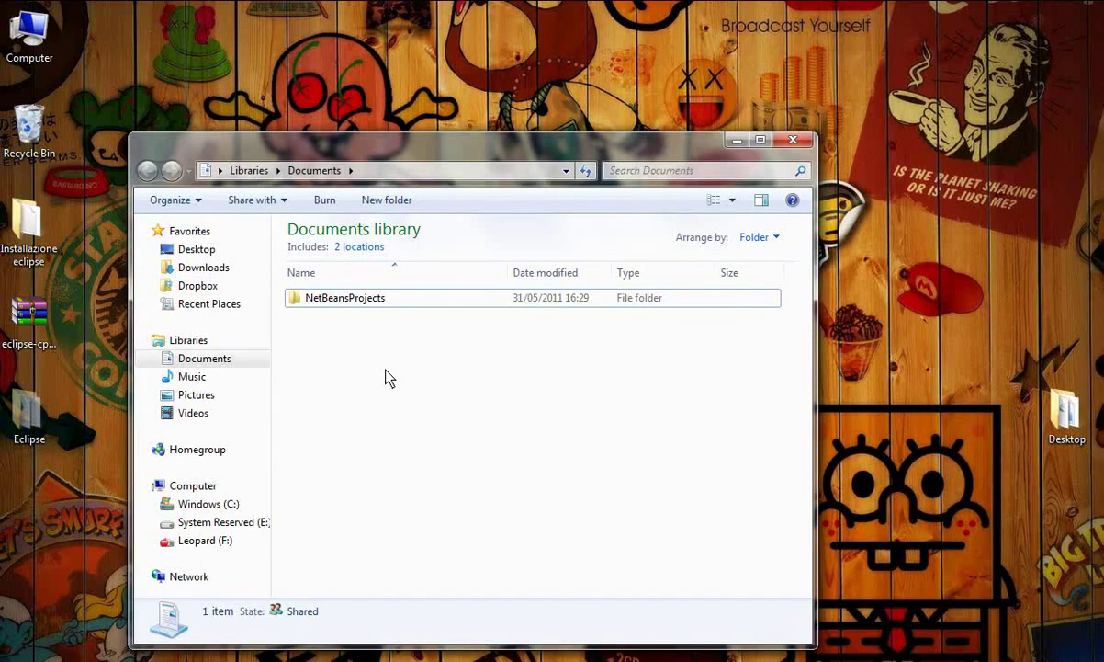
right_click(387, 377)
left_click(460, 490)
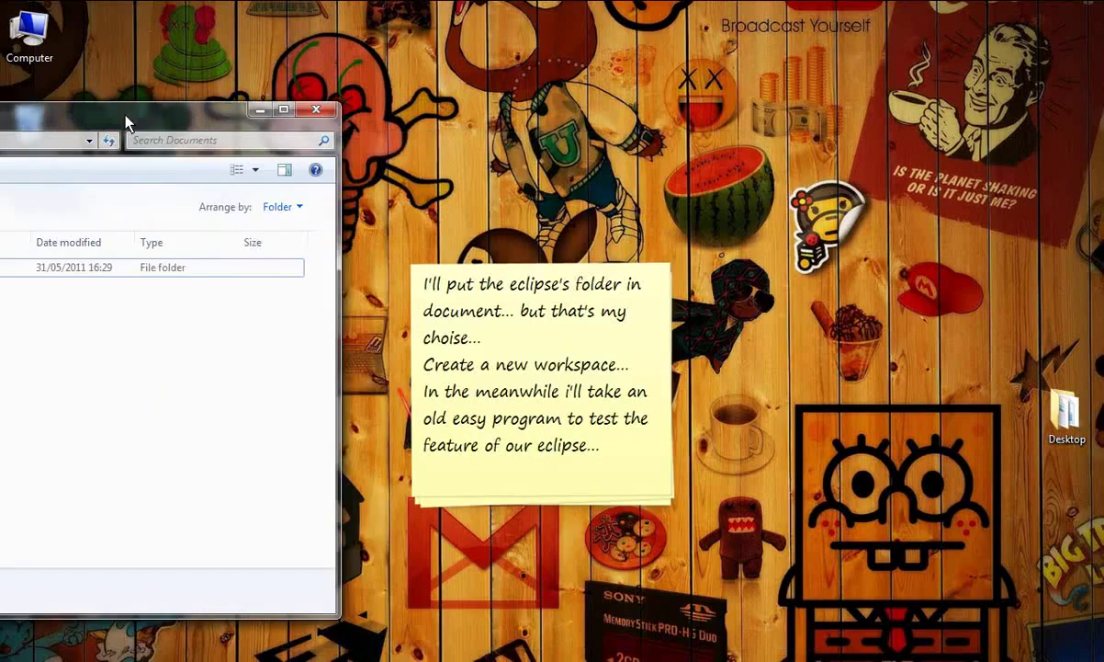
Step: Dock the Documents window to half of the screen and launch the eclipse application from the Eclipse folder
left_click_drag(8, 127, 122, 152)
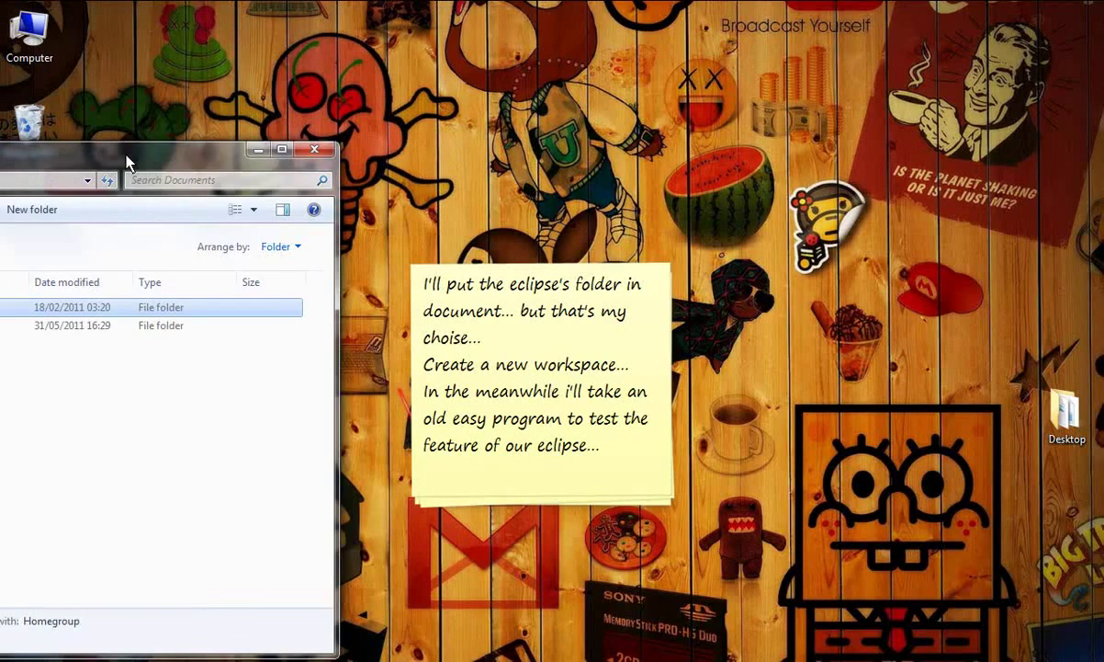
left_click_drag(59, 175, 2, 213)
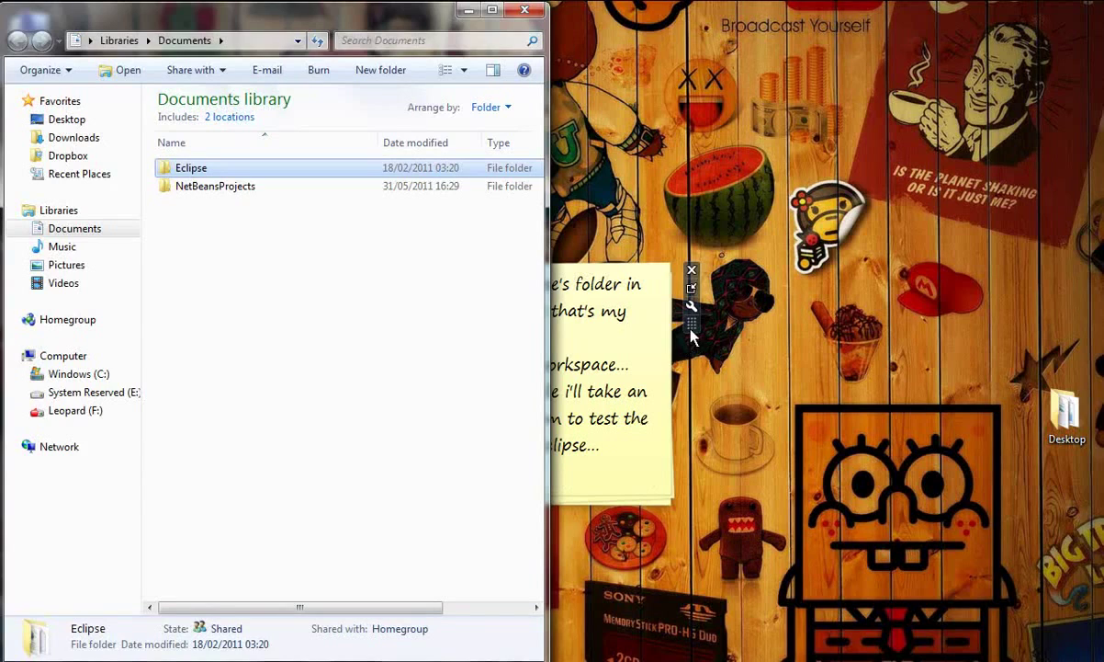
left_click(206, 171)
double_click(209, 176)
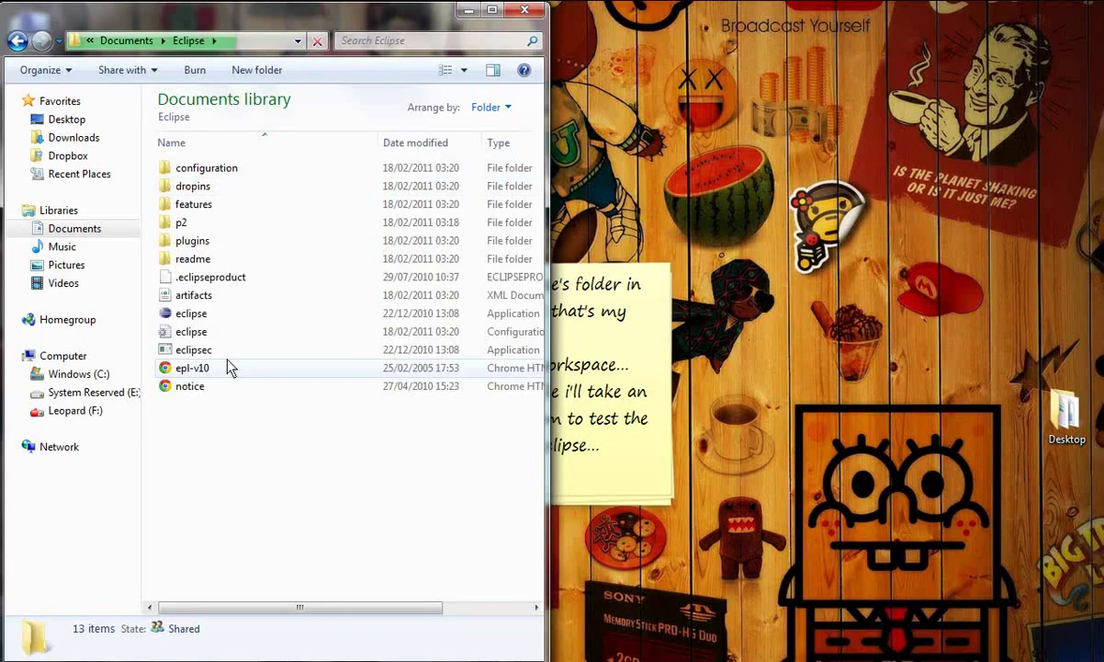
left_click(204, 319)
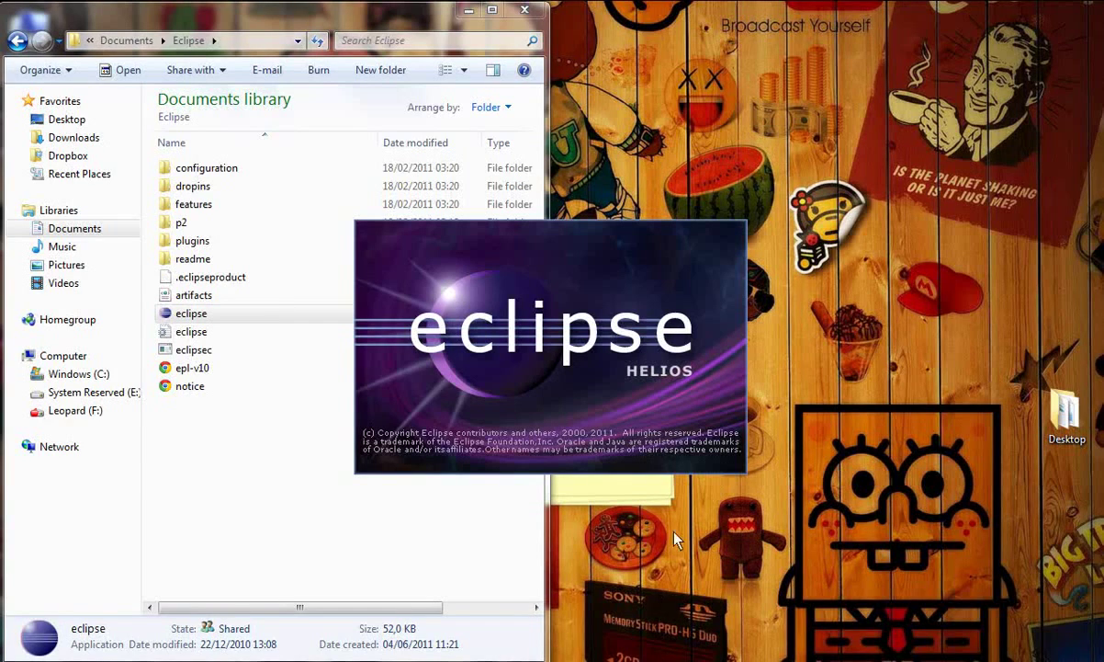
Step: Bring the sticky notes forward to advance past the workspace note, and close the Eclipse folder window
left_click(662, 503)
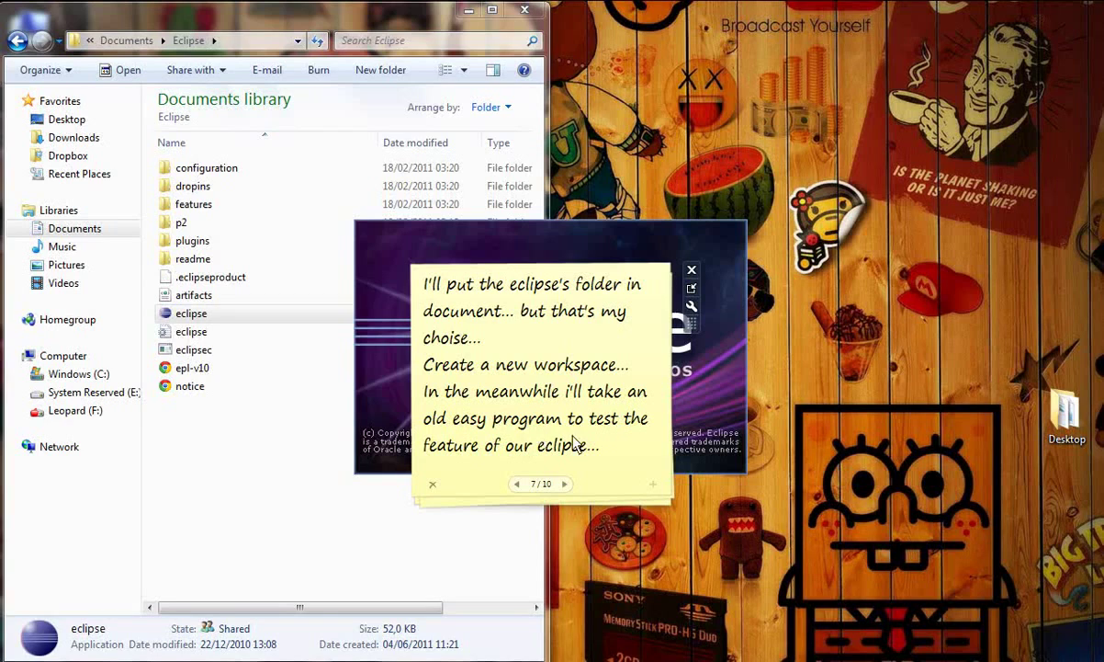
left_click(566, 486)
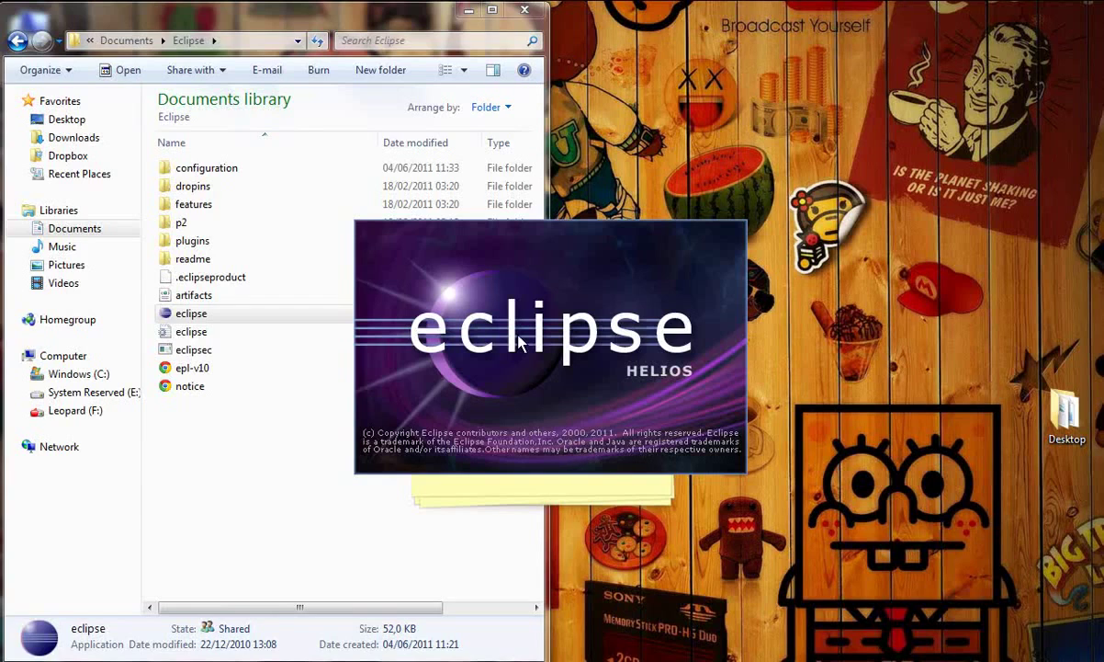
left_click(530, 12)
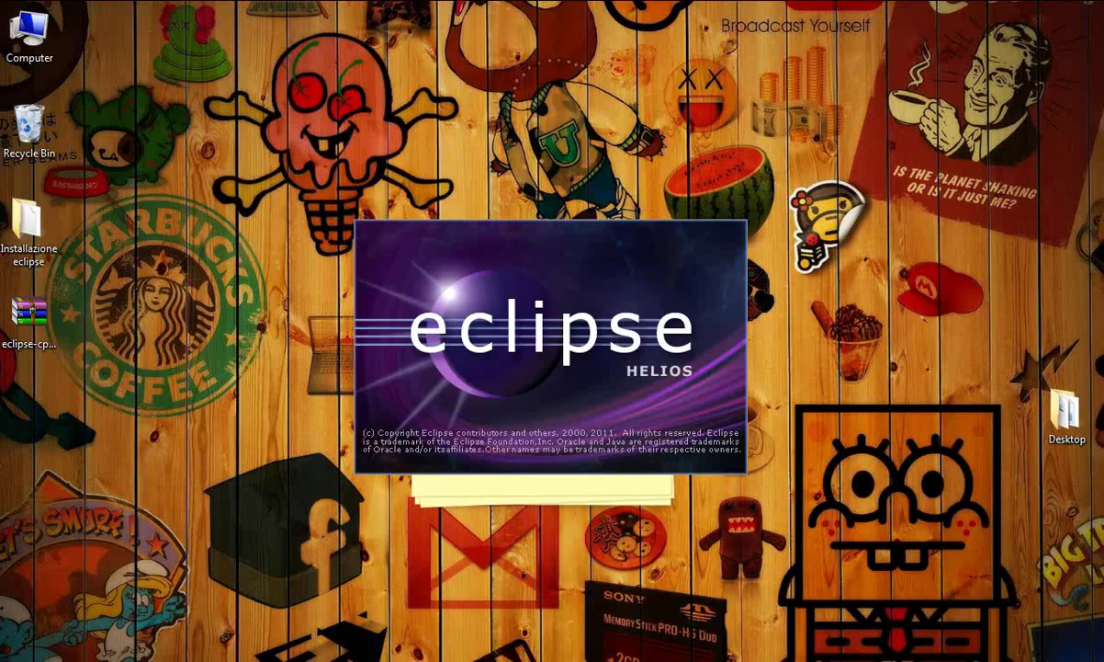
Step: Bring the sticky notes forward and move them beside the Eclipse splash screen to show the Hello World note
mouse_move(653, 649)
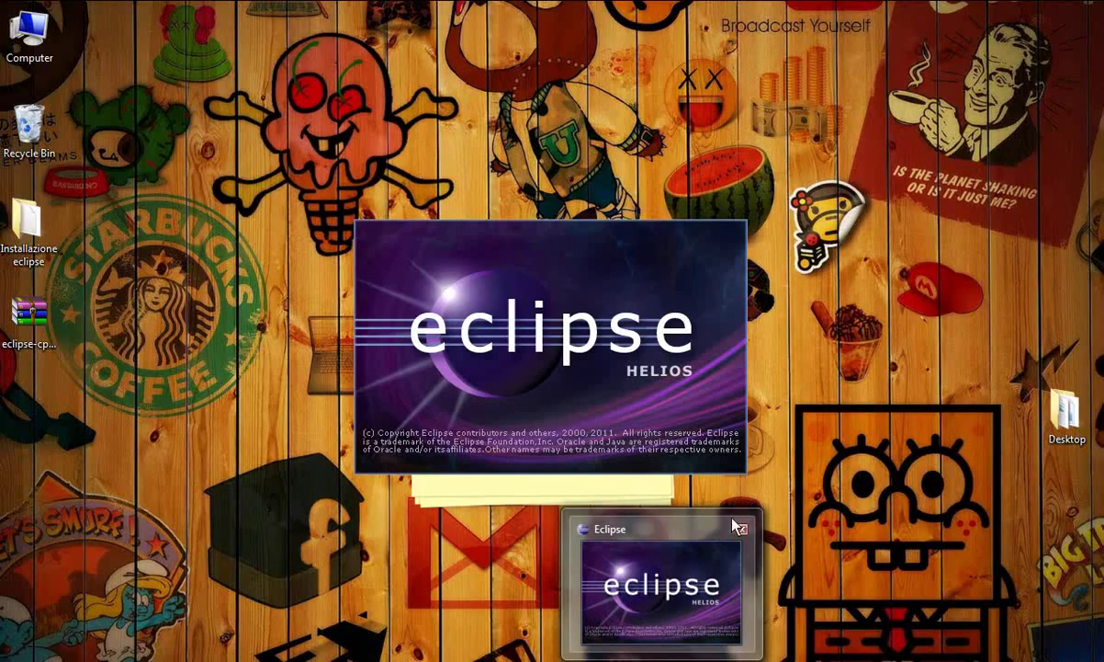
mouse_move(652, 508)
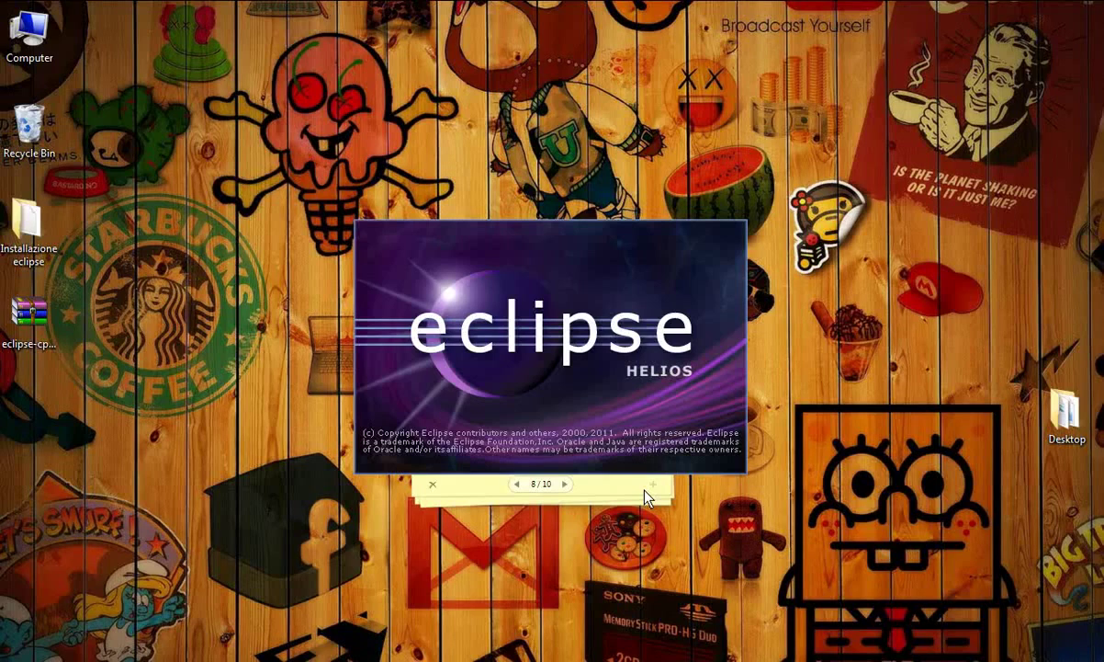
left_click(647, 496)
left_click_drag(695, 327, 1038, 294)
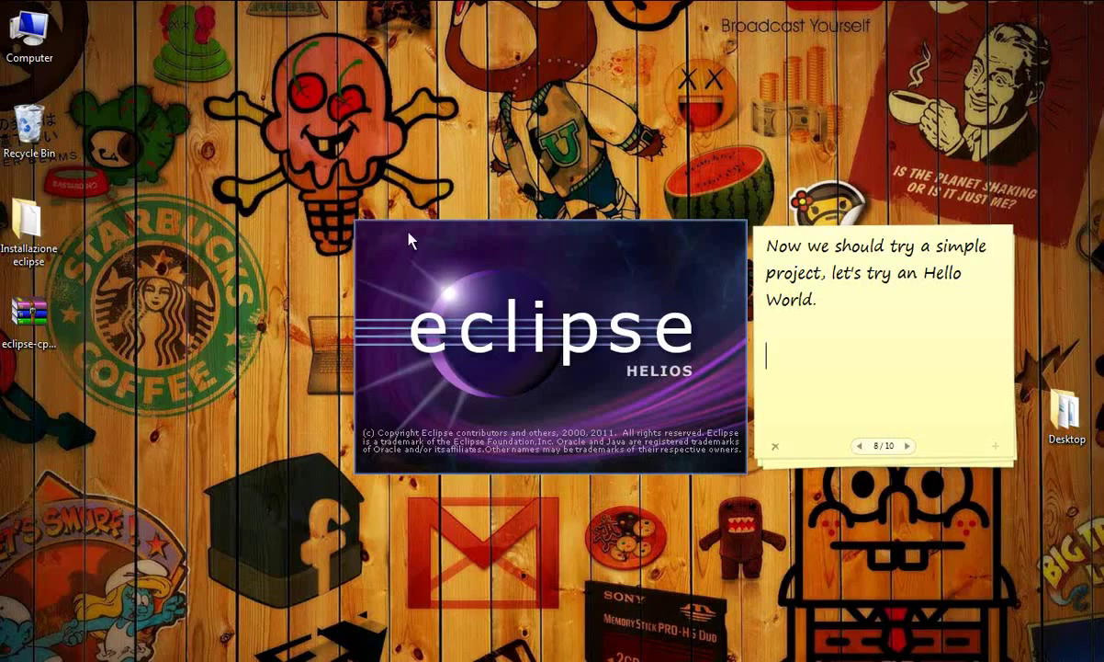
right_click(777, 658)
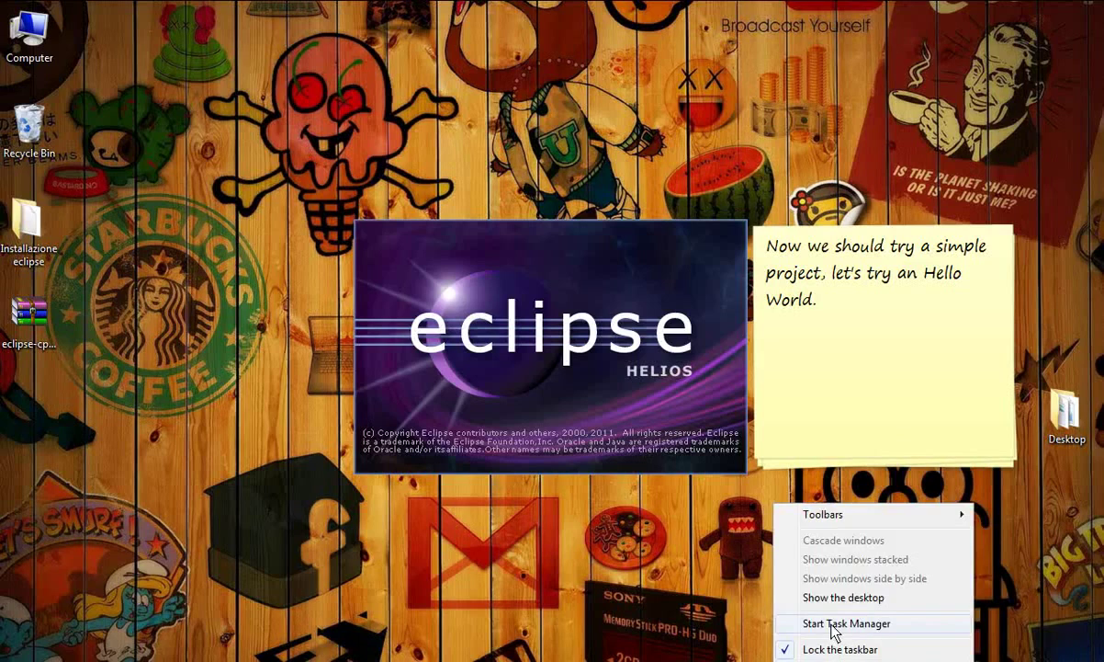
left_click(833, 625)
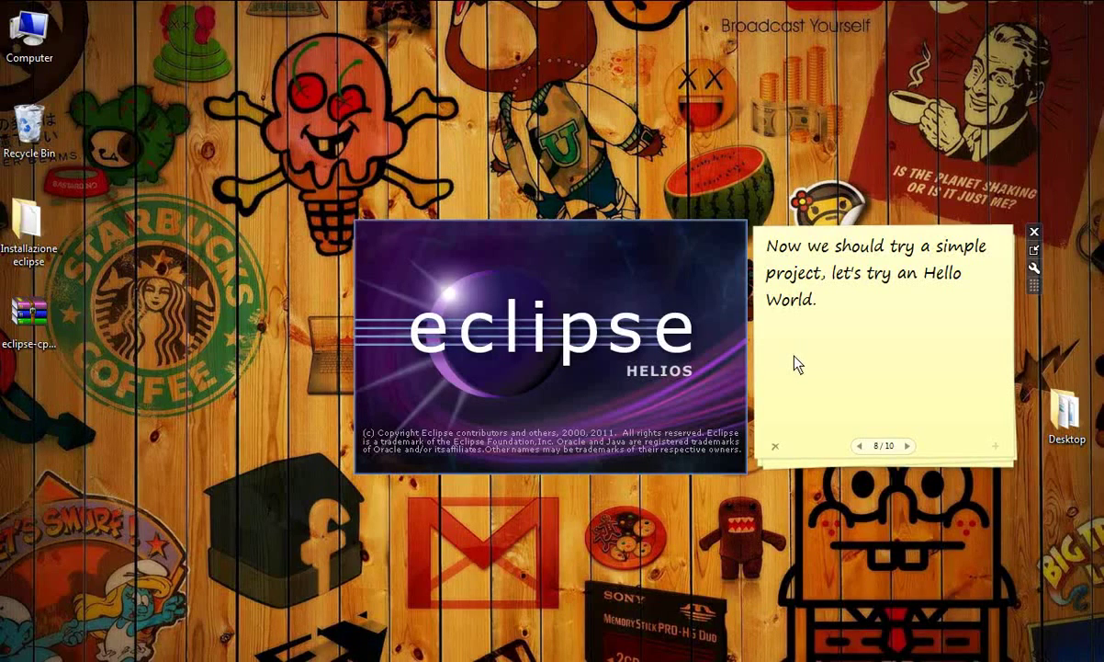
left_click(823, 337)
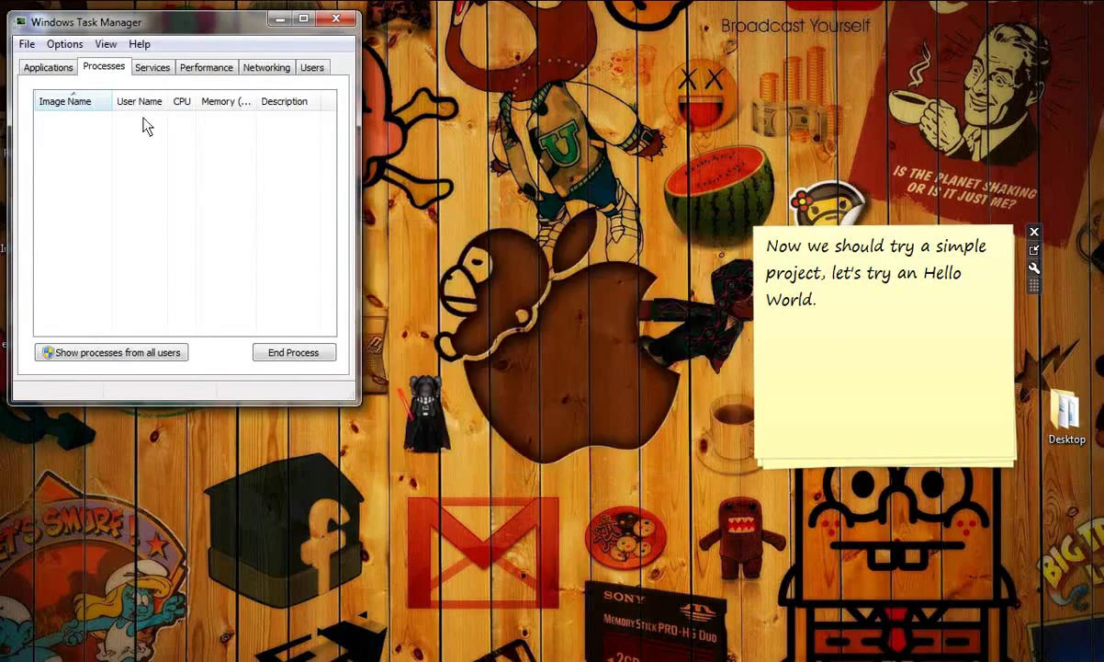
left_click(168, 124)
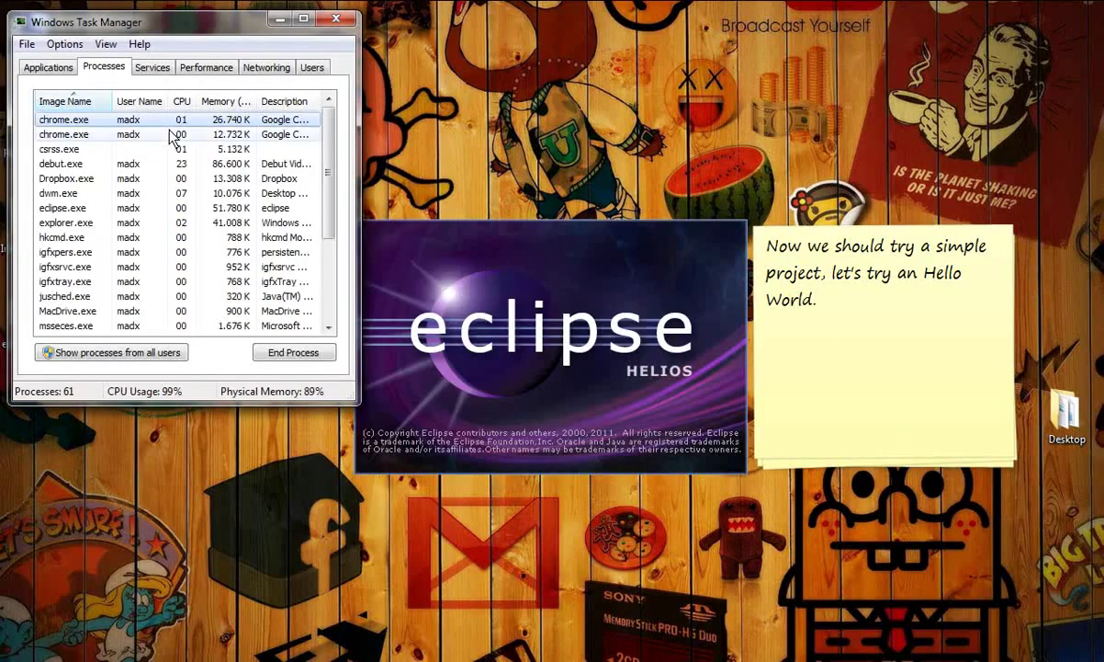
left_click(49, 68)
left_click(87, 134)
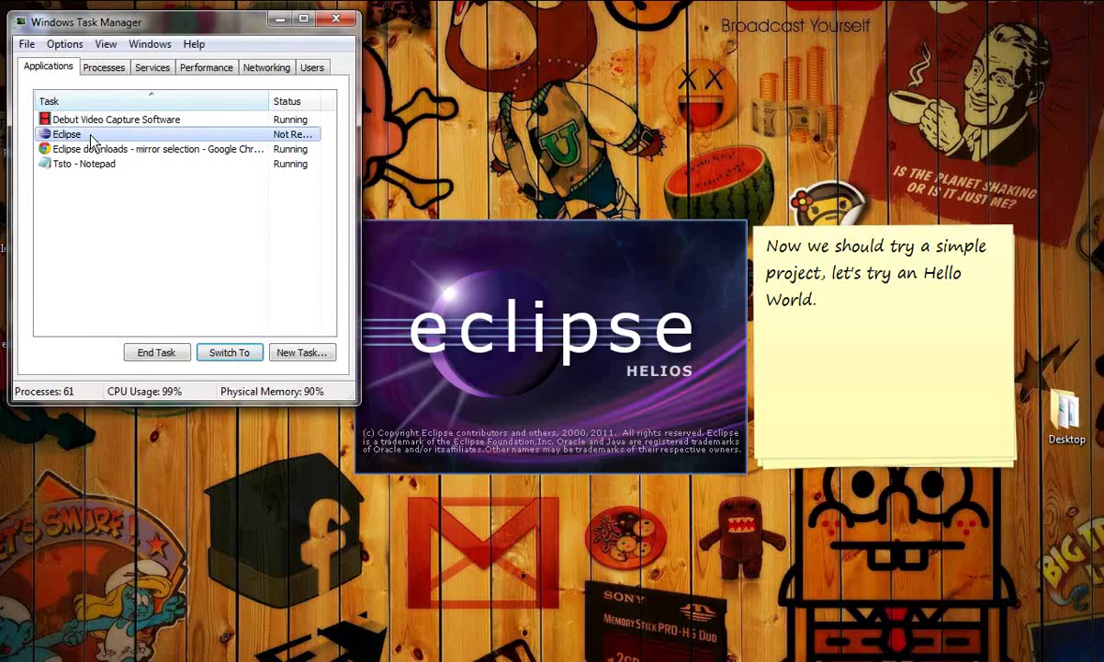
right_click(91, 138)
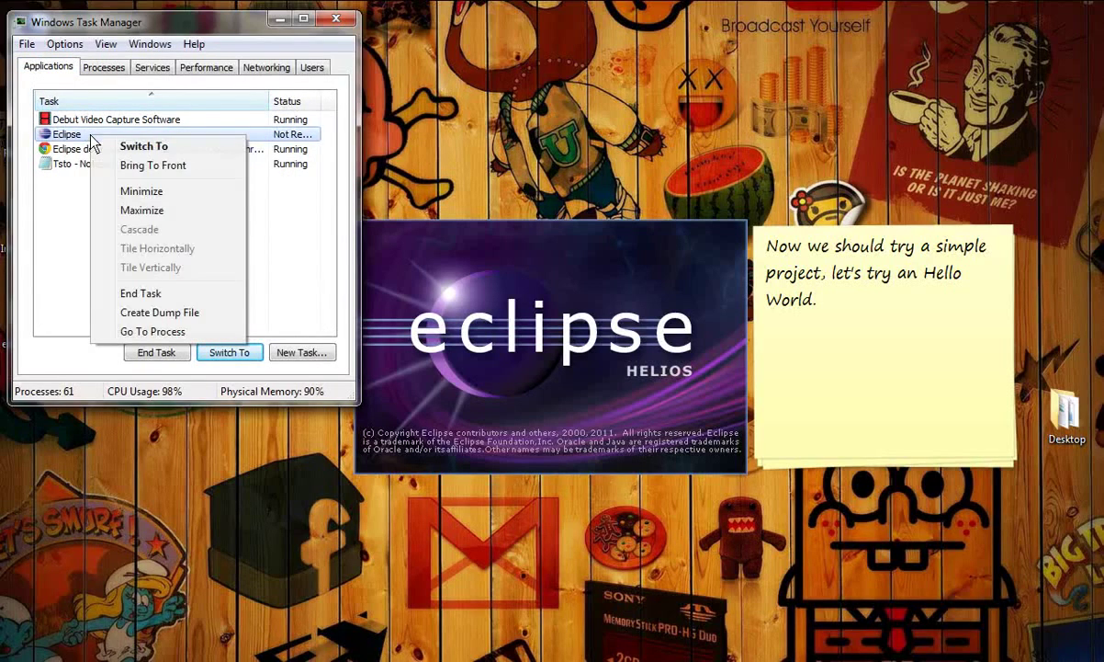
left_click(180, 336)
right_click(78, 211)
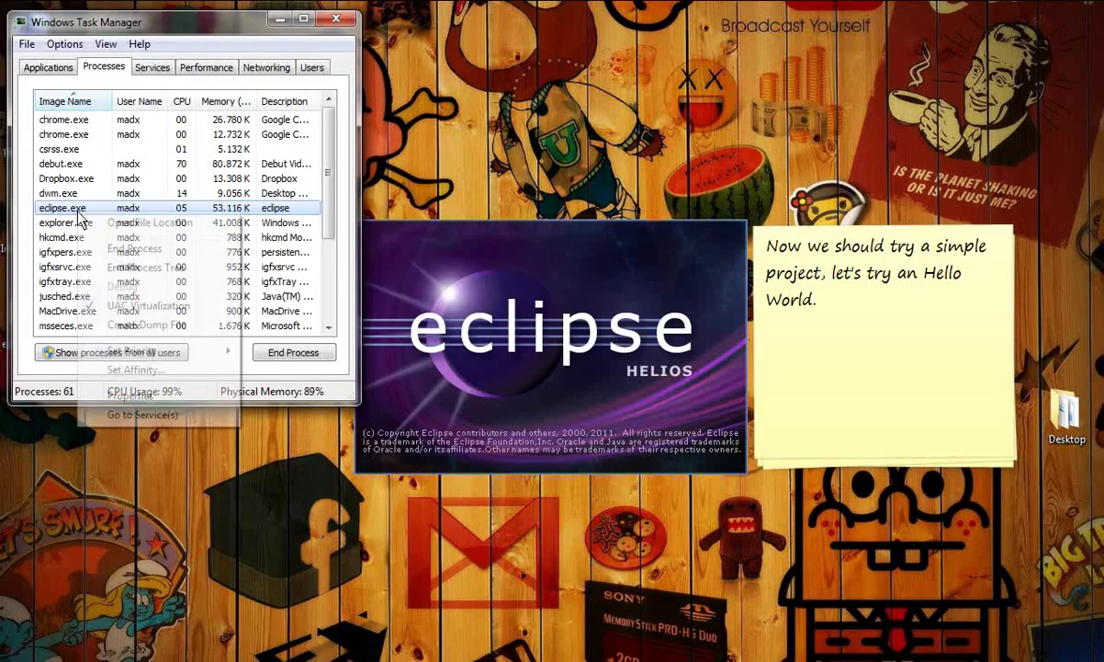
mouse_move(214, 353)
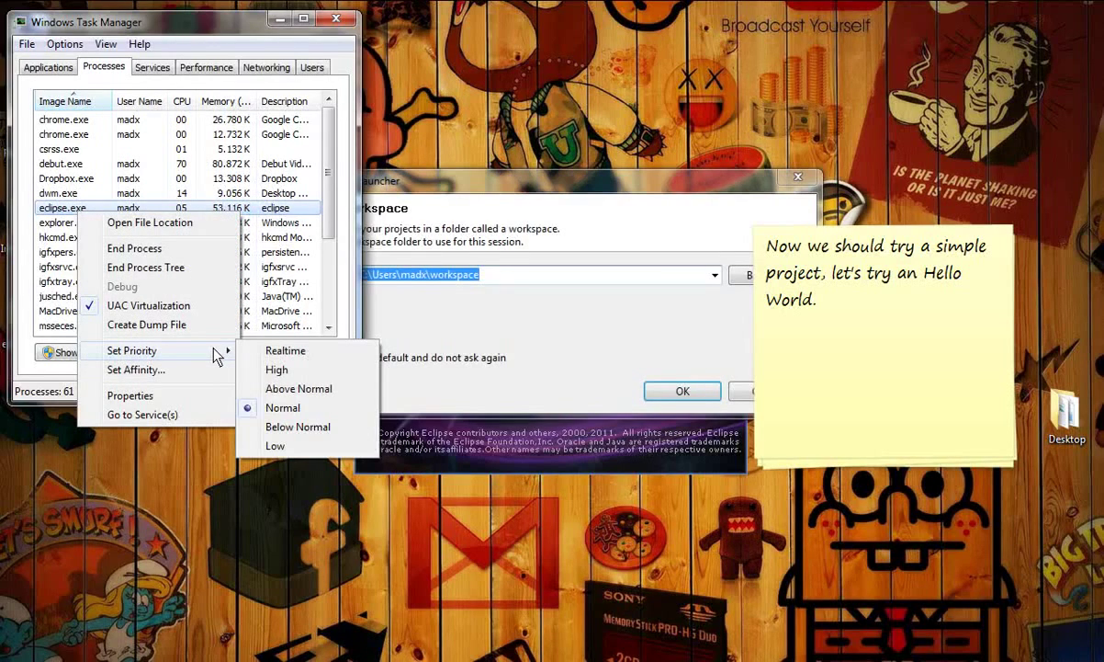
key("alt+F4")
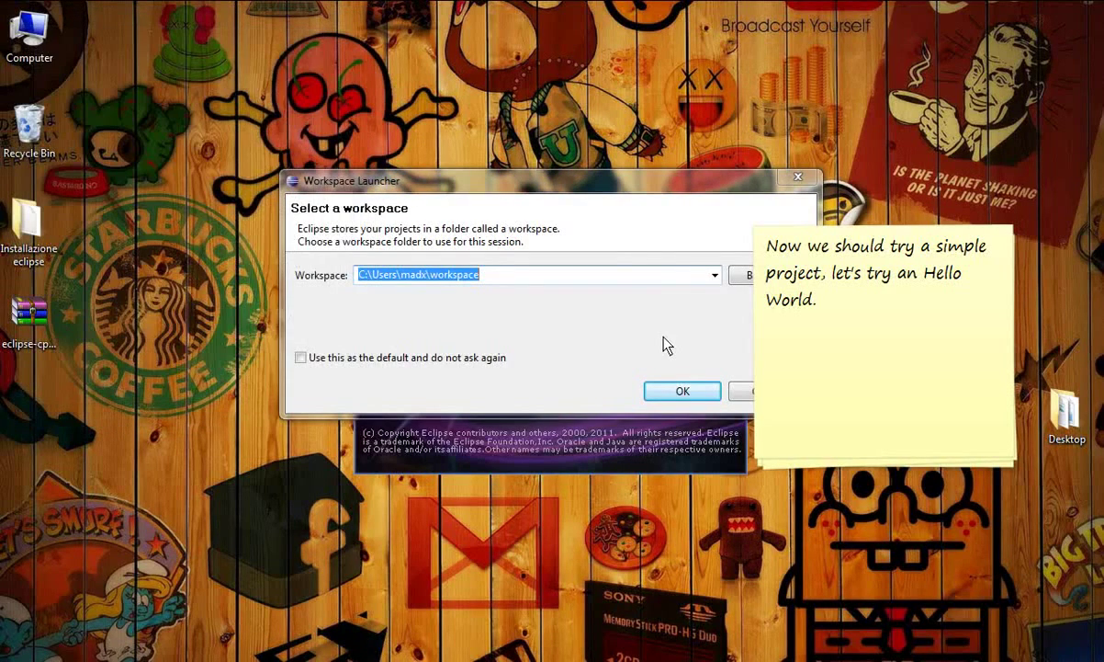
Step: Accept the default workspace folder, and set the eclipse.exe process priority to High in Task Manager, closing it when done
left_click(685, 391)
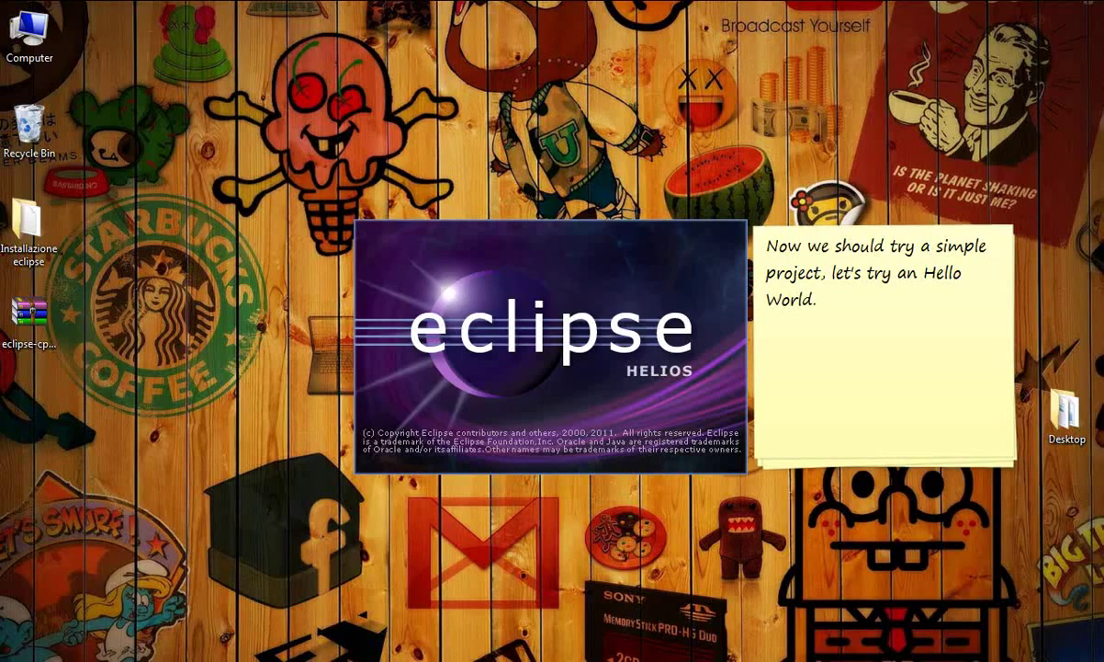
right_click(728, 660)
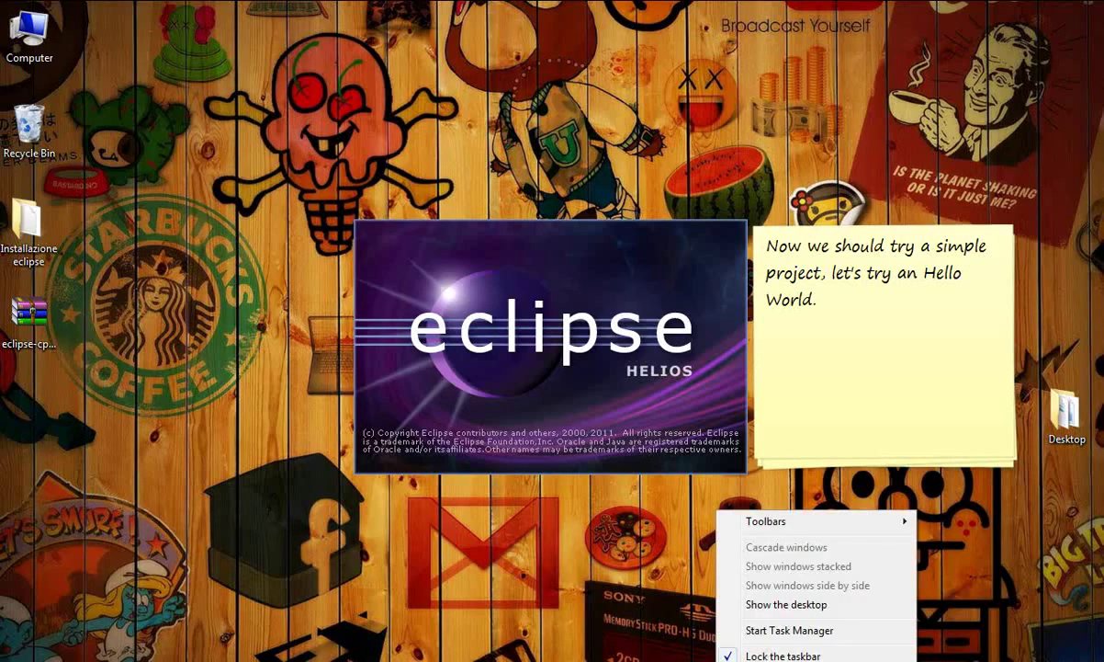
left_click(781, 631)
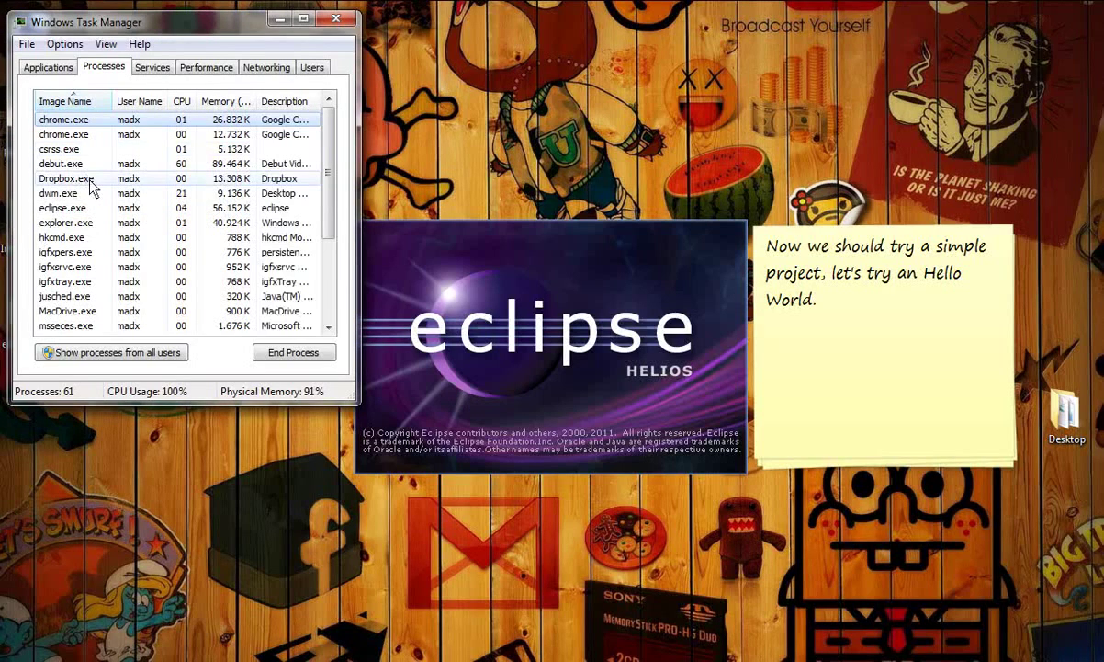
right_click(81, 212)
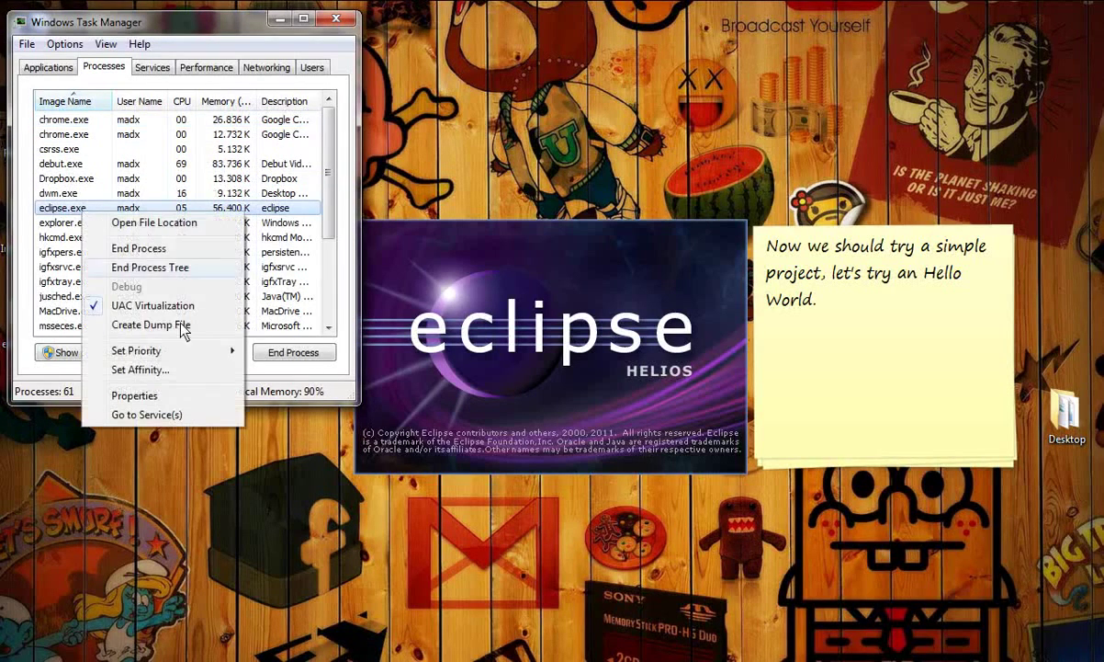
mouse_move(190, 357)
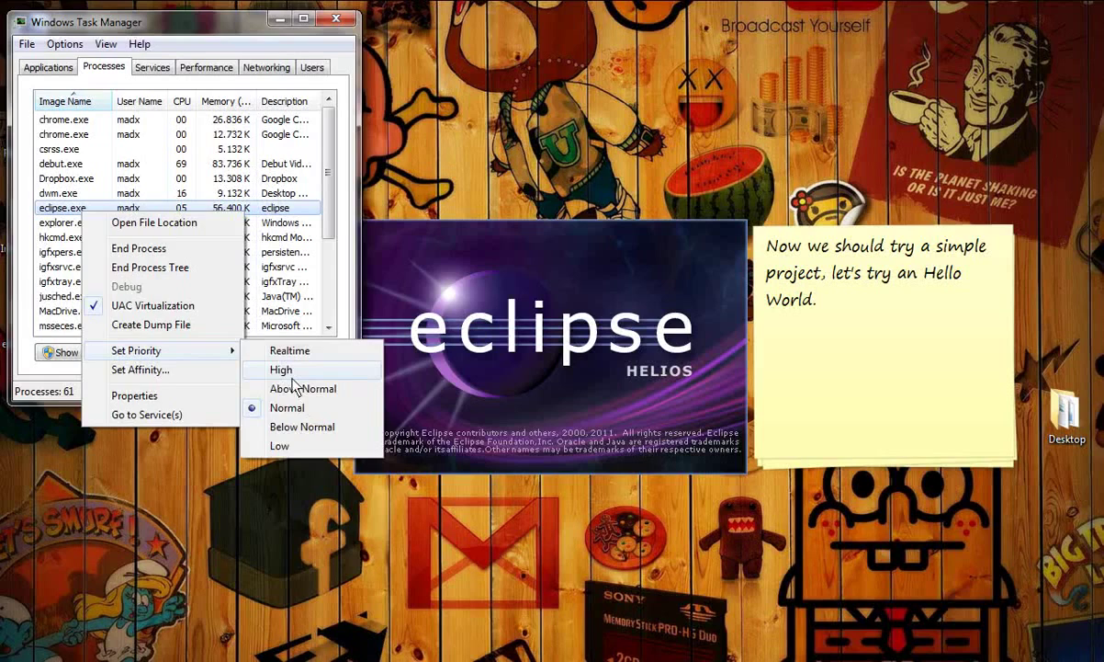
left_click(295, 386)
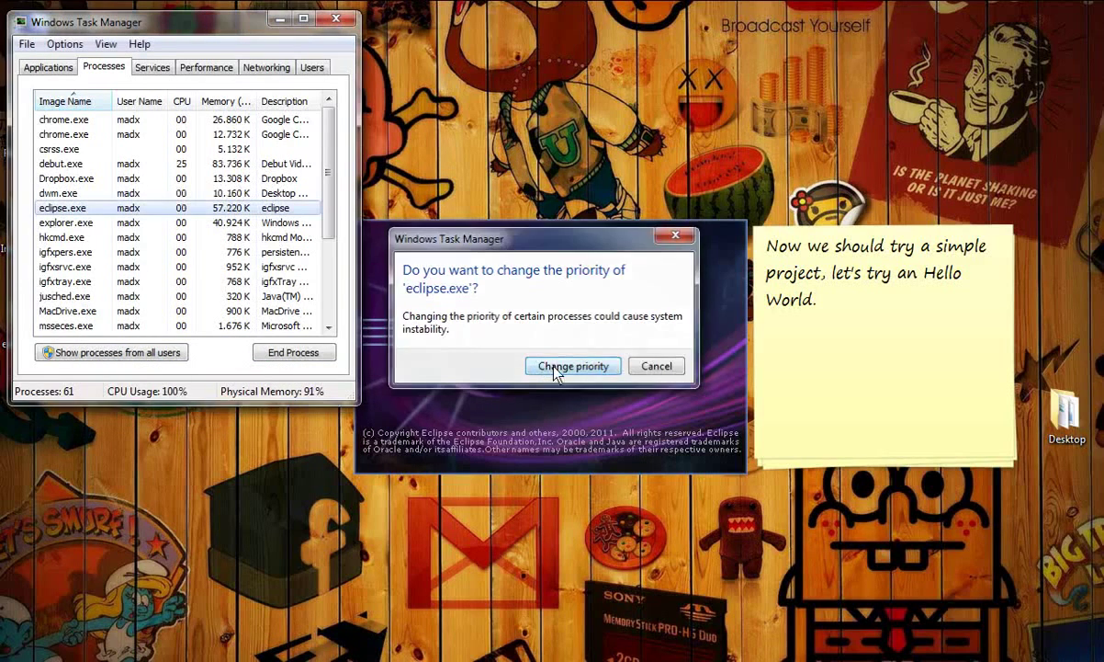
left_click(514, 353)
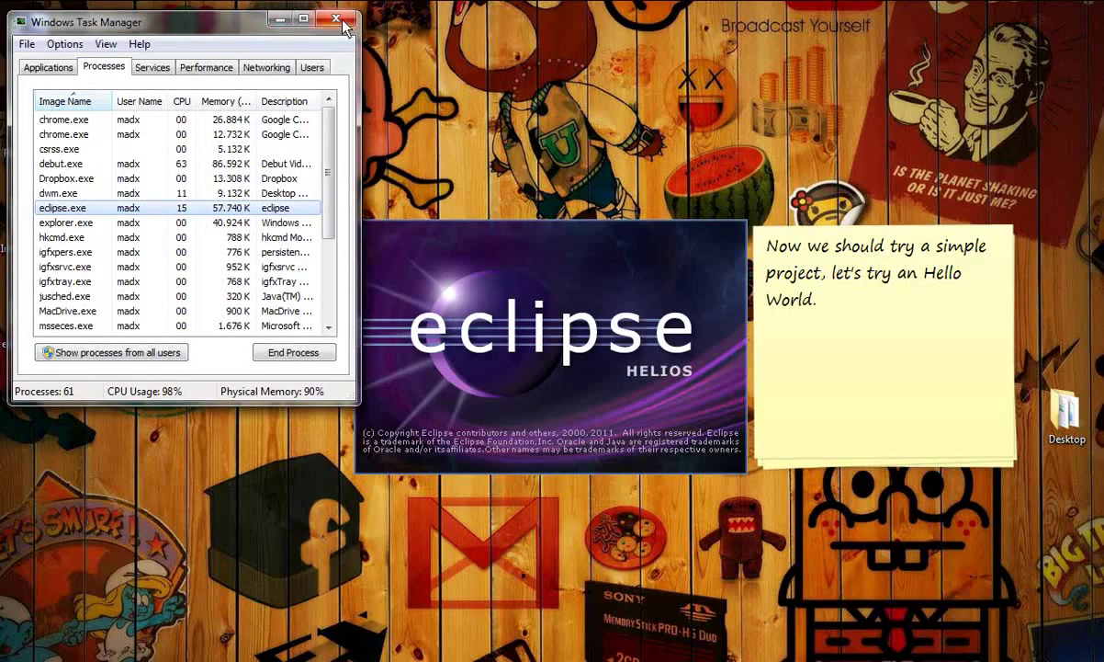
left_click(336, 18)
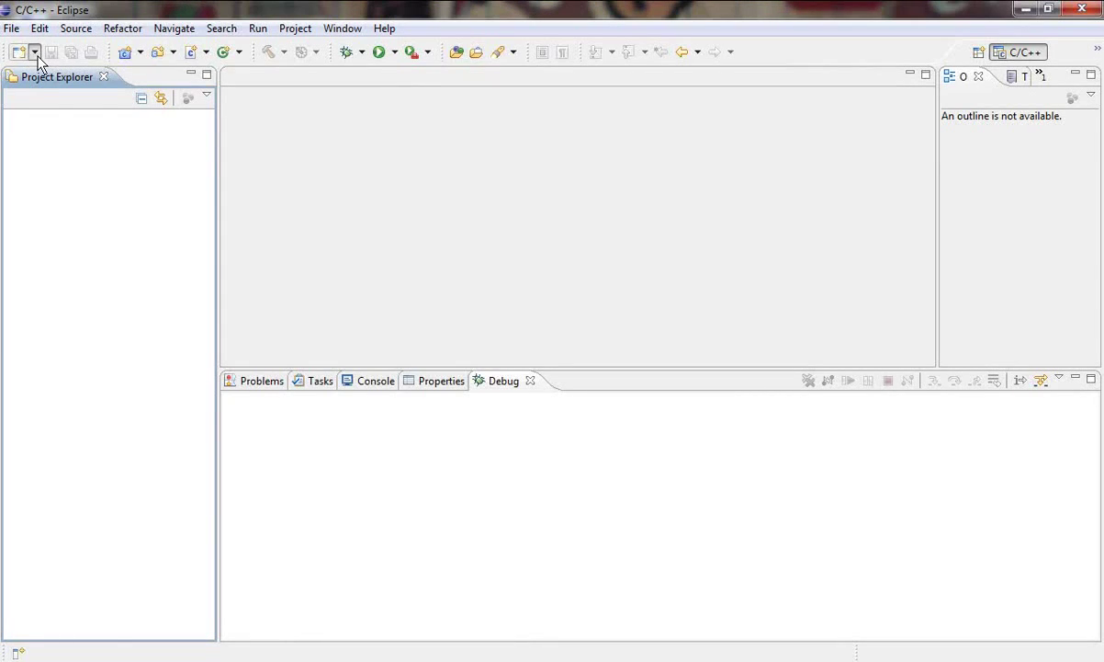
Step: Create a Hello World C++ Project named FirstTry in the default location with the MinGW GCC toolchain
left_click(34, 53)
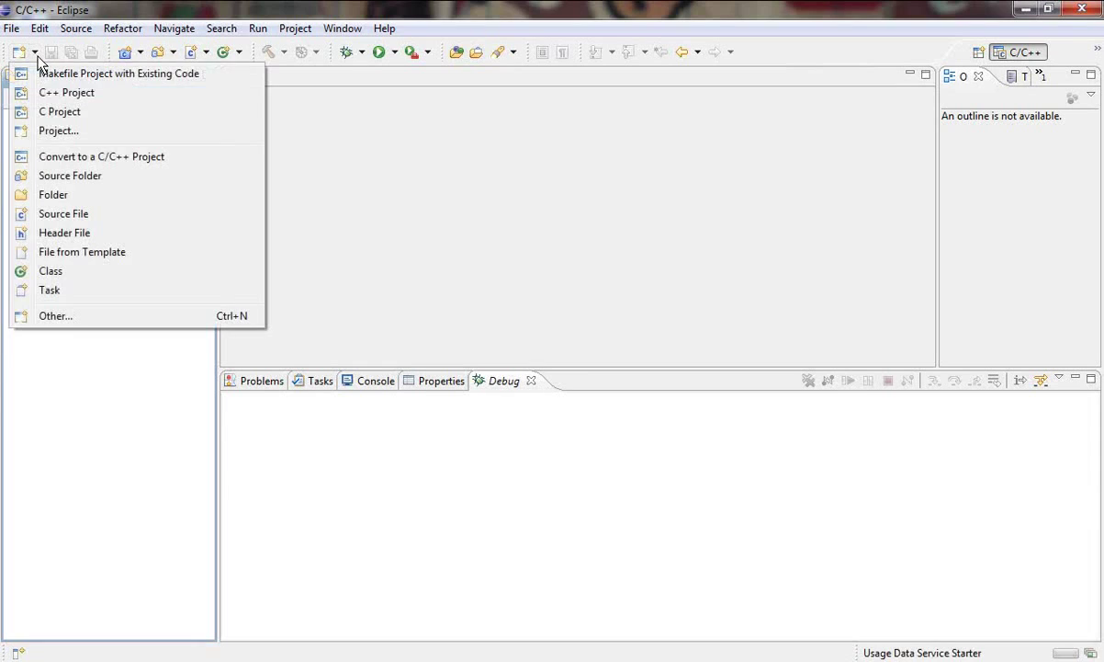
left_click(84, 99)
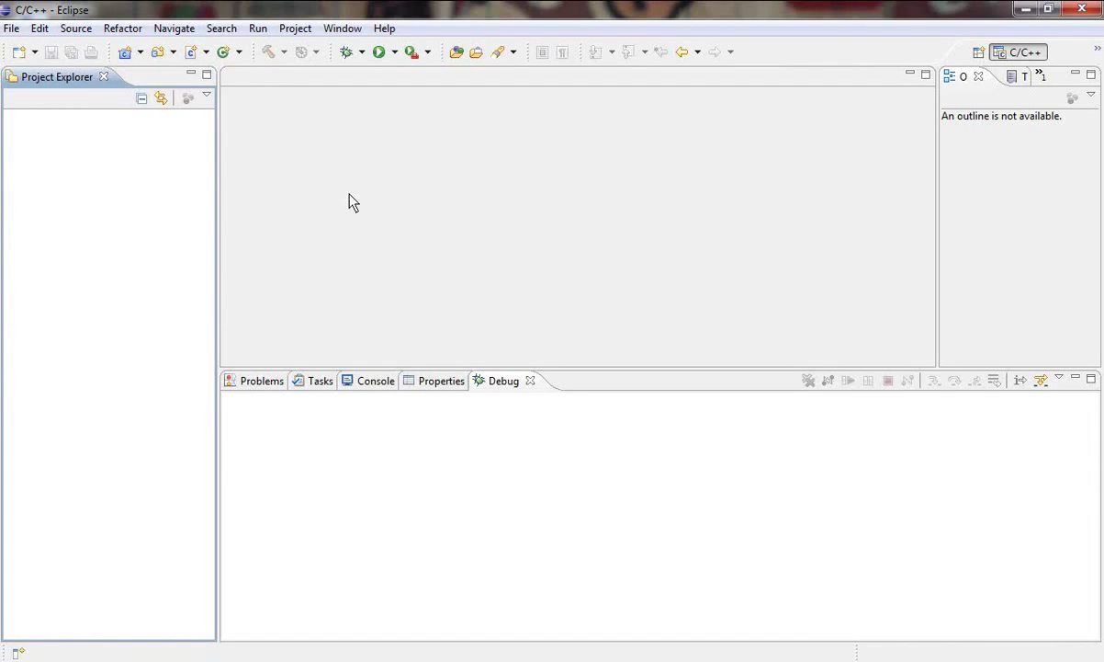
left_click(455, 243)
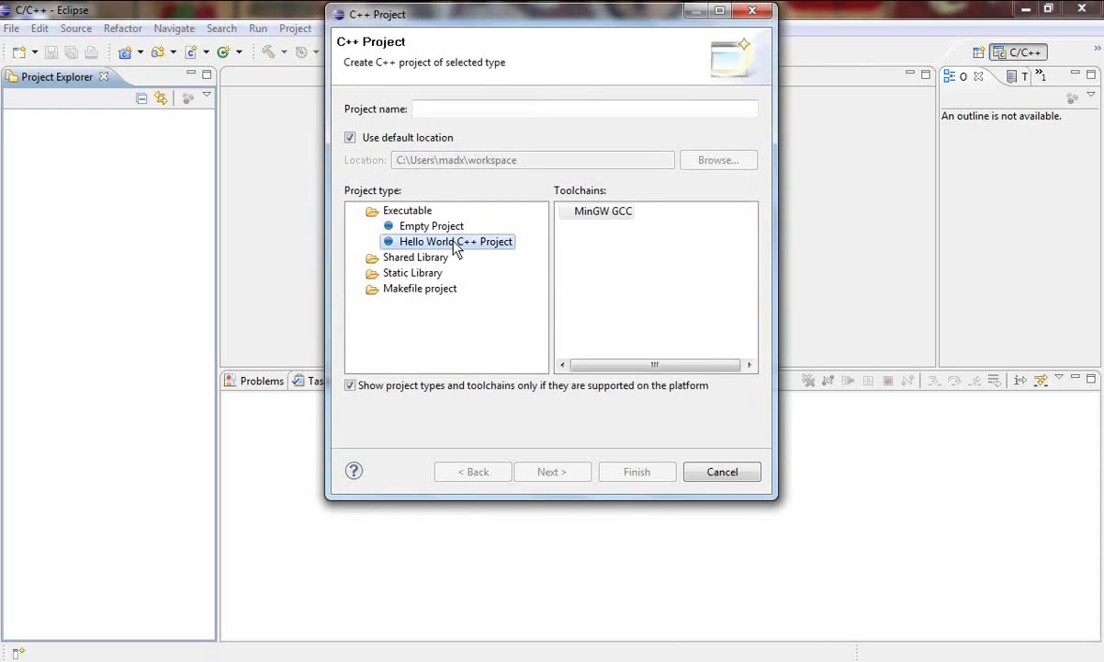
left_click(501, 113)
type("FirstTry")
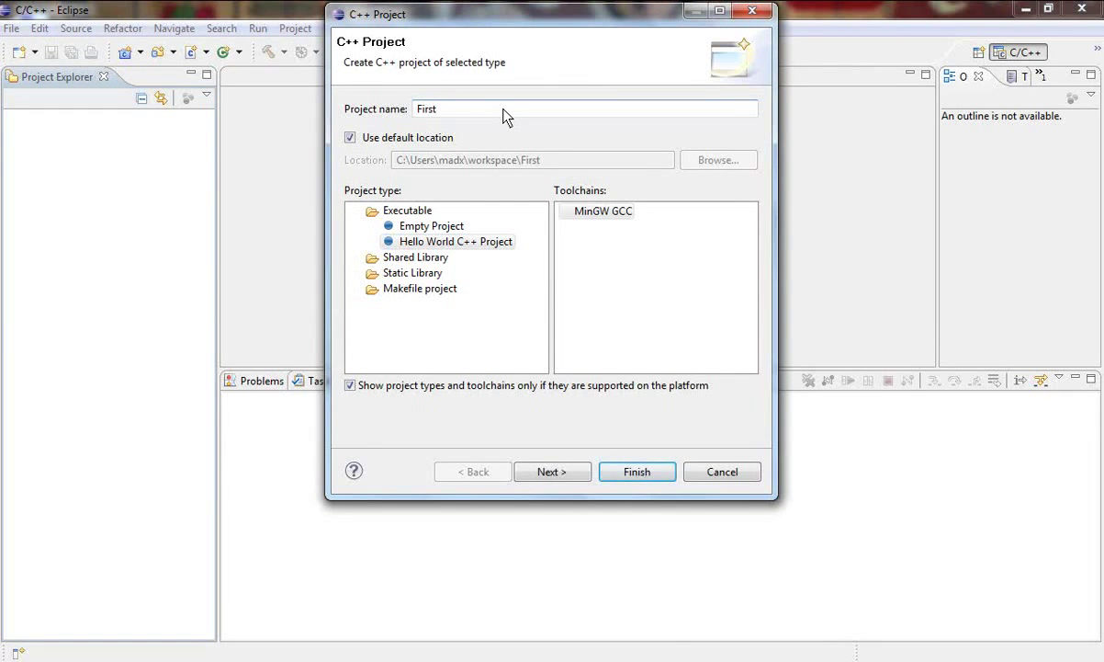
left_click(658, 479)
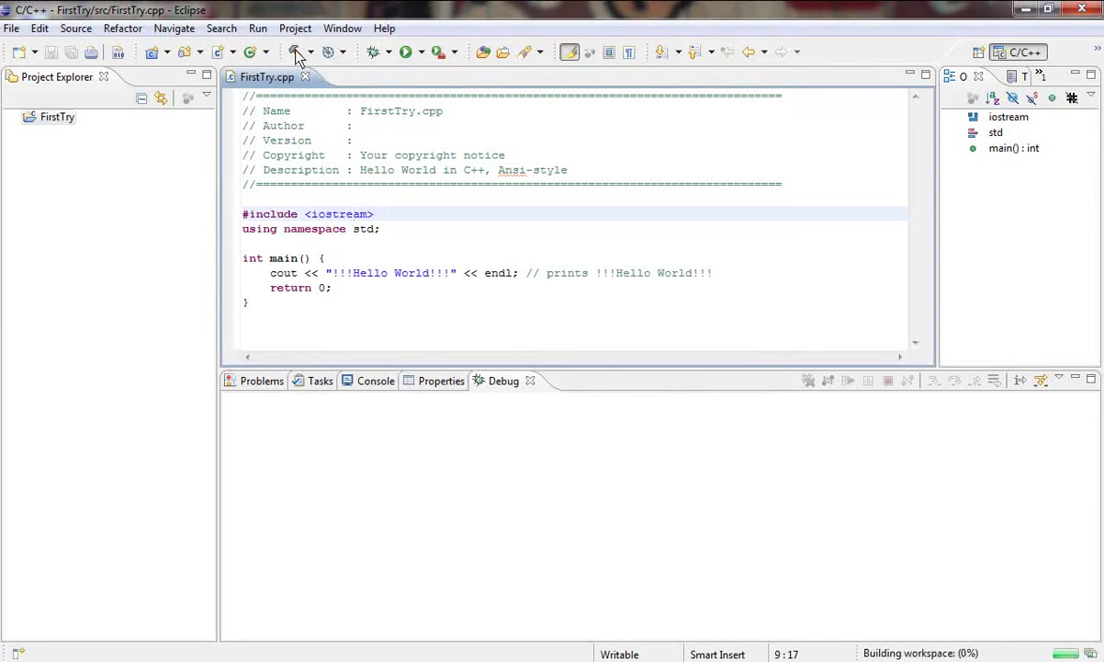
Step: Build the FirstTry project, run it, and highlight its console output
left_click(324, 197)
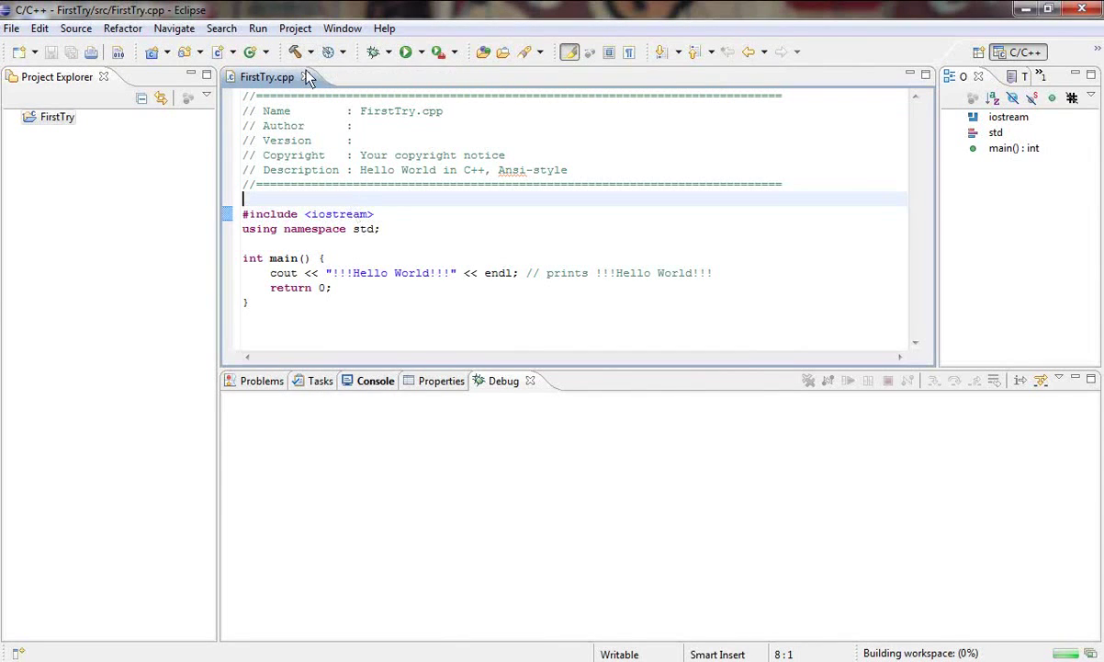
left_click(295, 54)
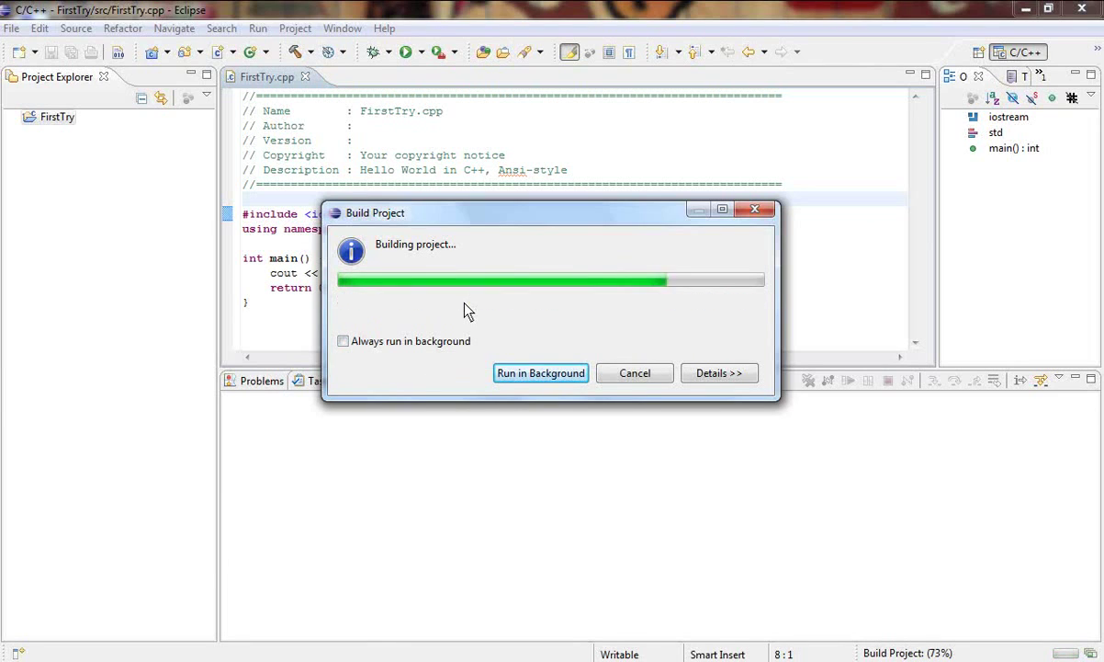
left_click(404, 54)
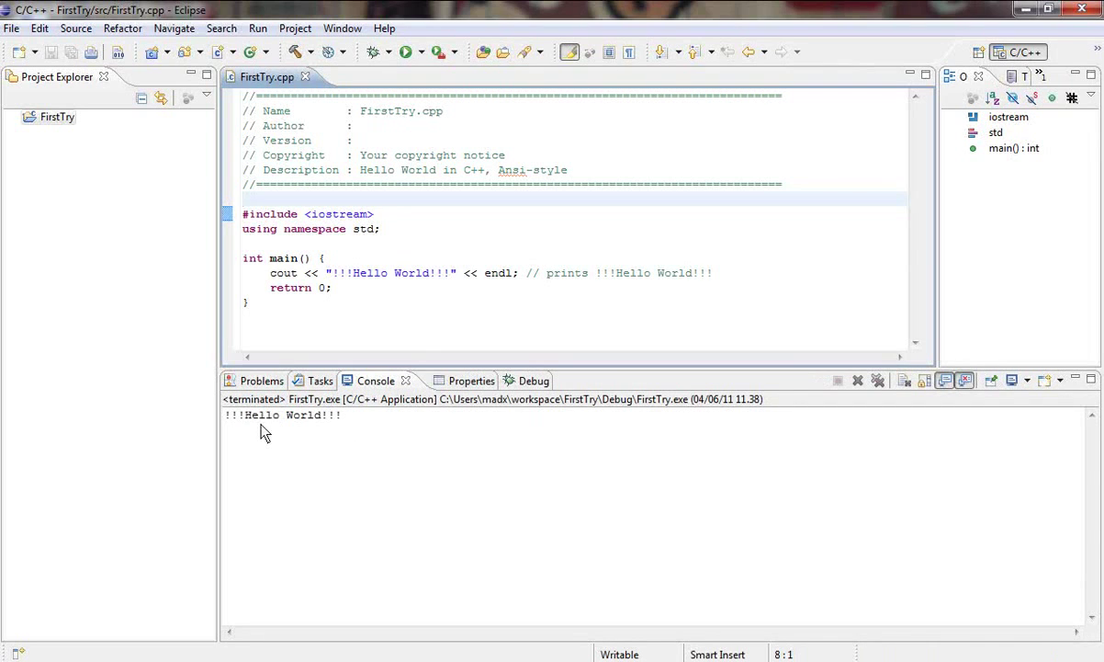
left_click_drag(228, 424, 348, 439)
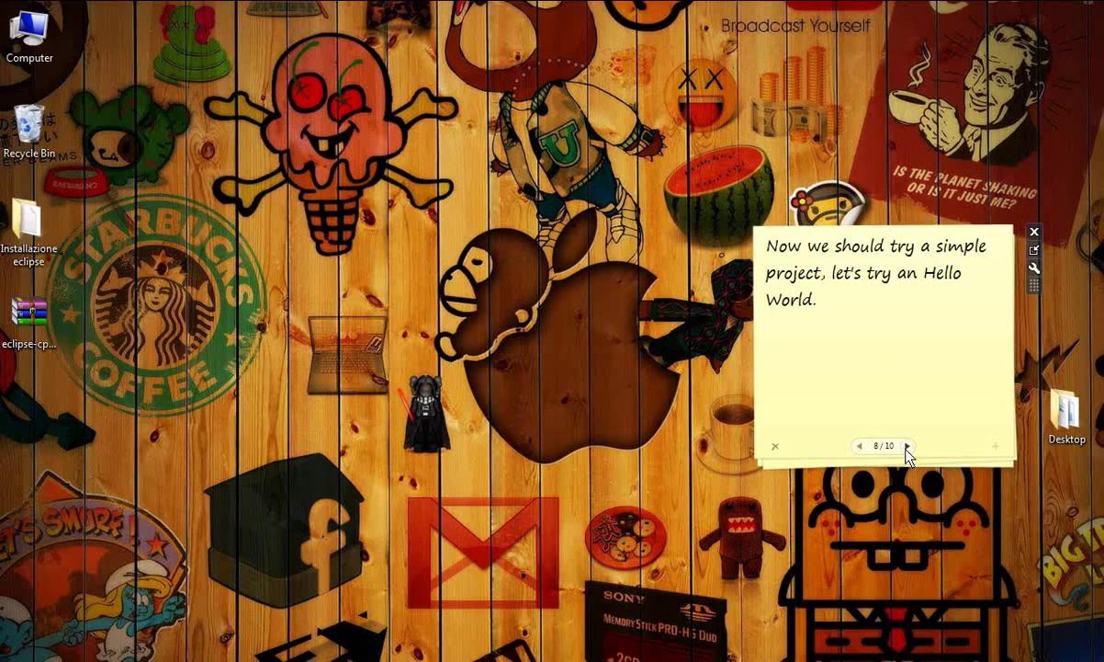
Step: Switch to the sticky notes, go to the note on trying another program, and highlight its text briefly
left_click(907, 445)
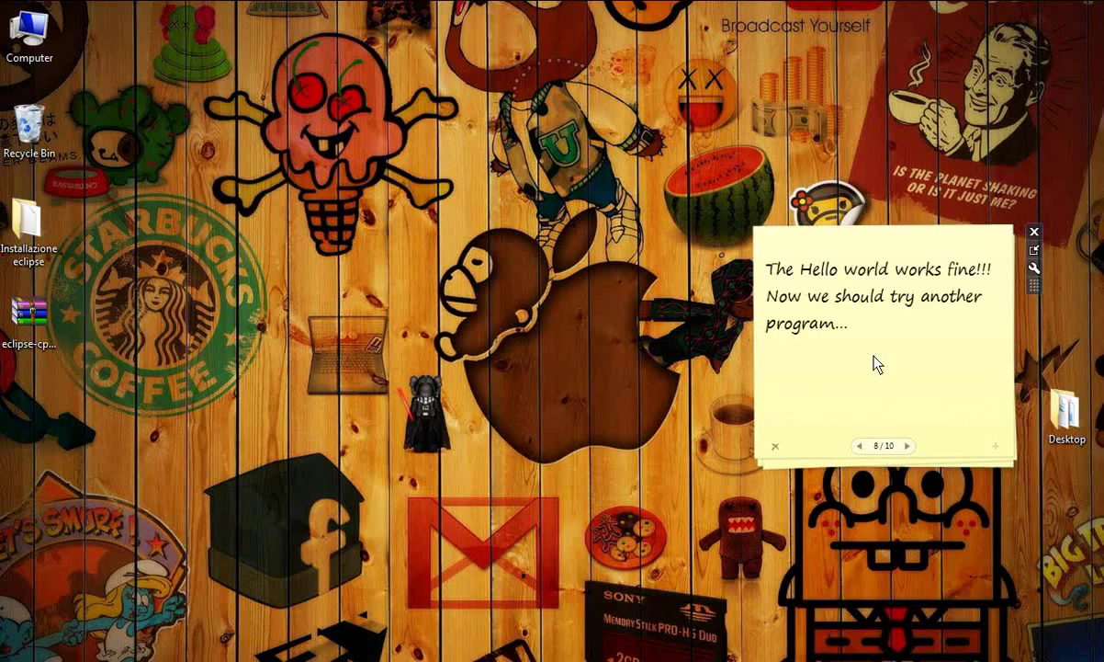
left_click_drag(742, 242, 874, 328)
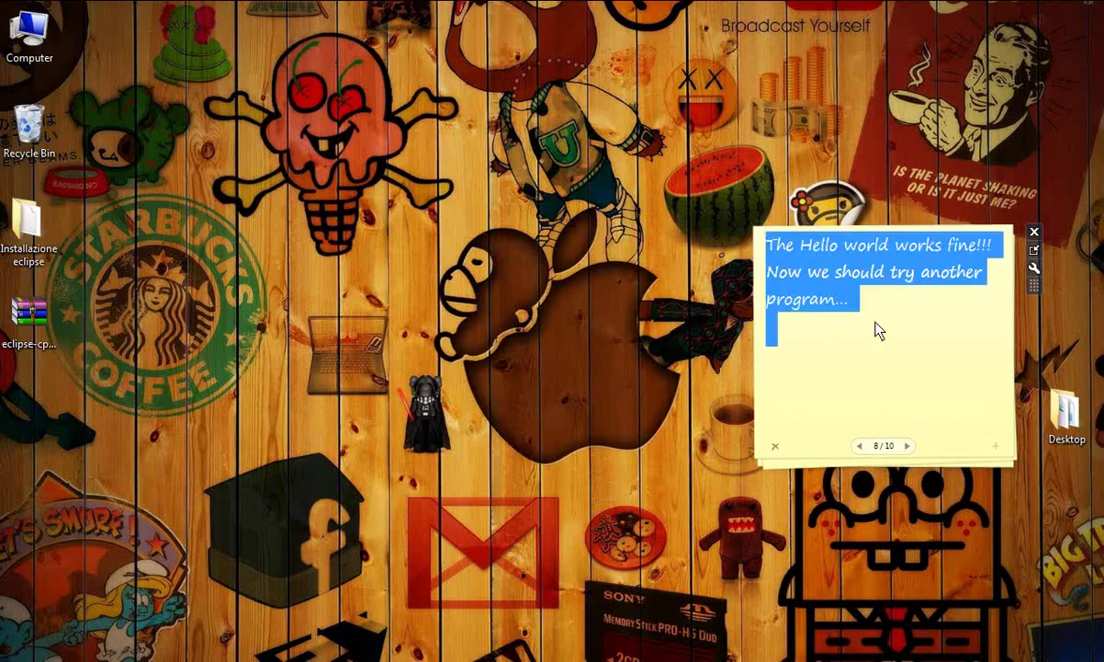
left_click(898, 358)
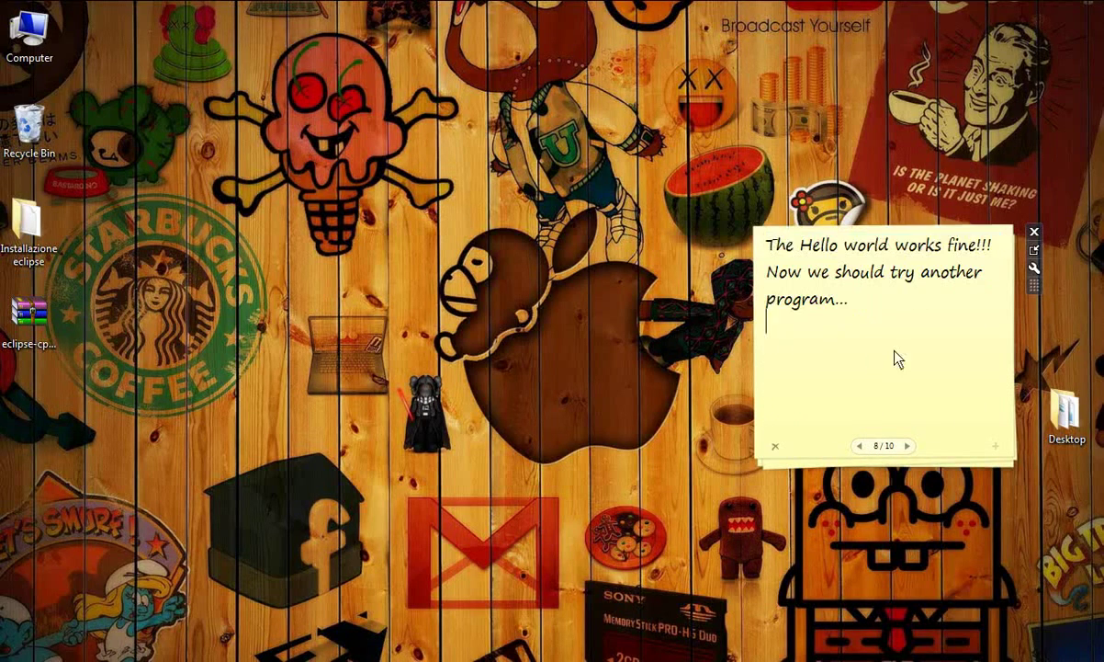
Step: Open prodotto_matrici.c from the desktop folder Installazione eclipse in Notepad, and close the folder window
left_click(48, 226)
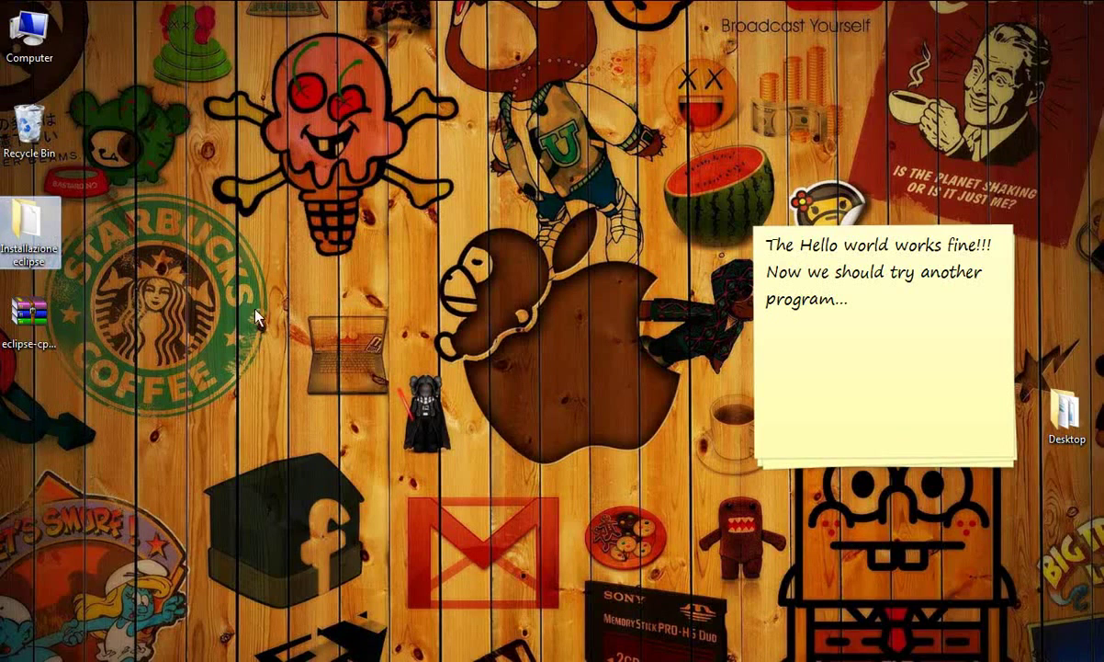
key("Return")
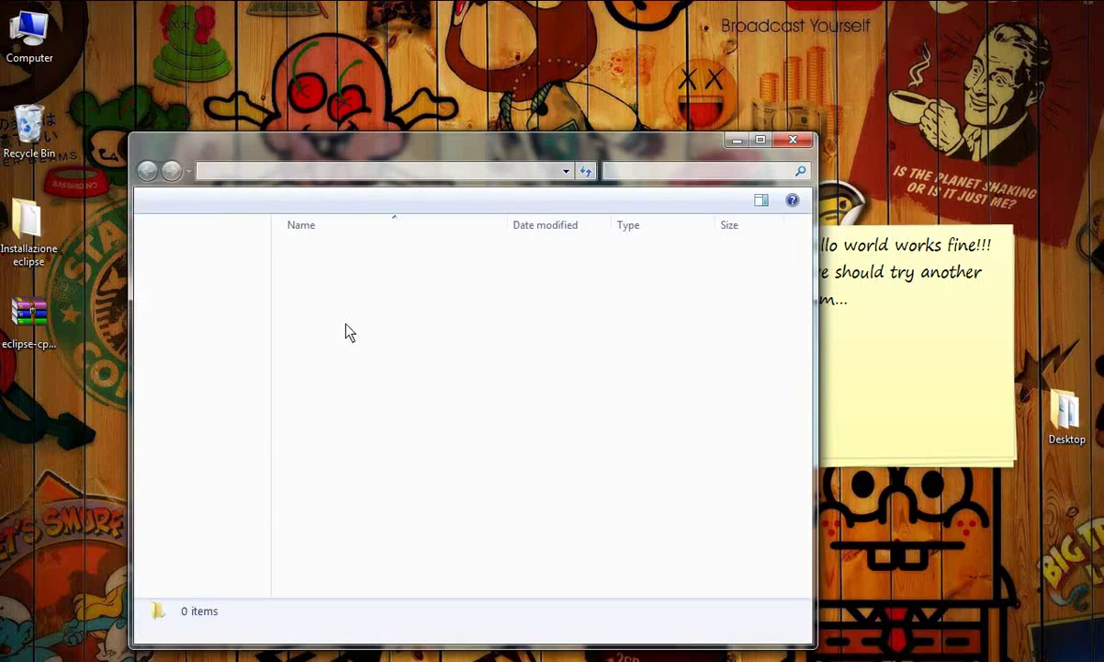
left_click(317, 291)
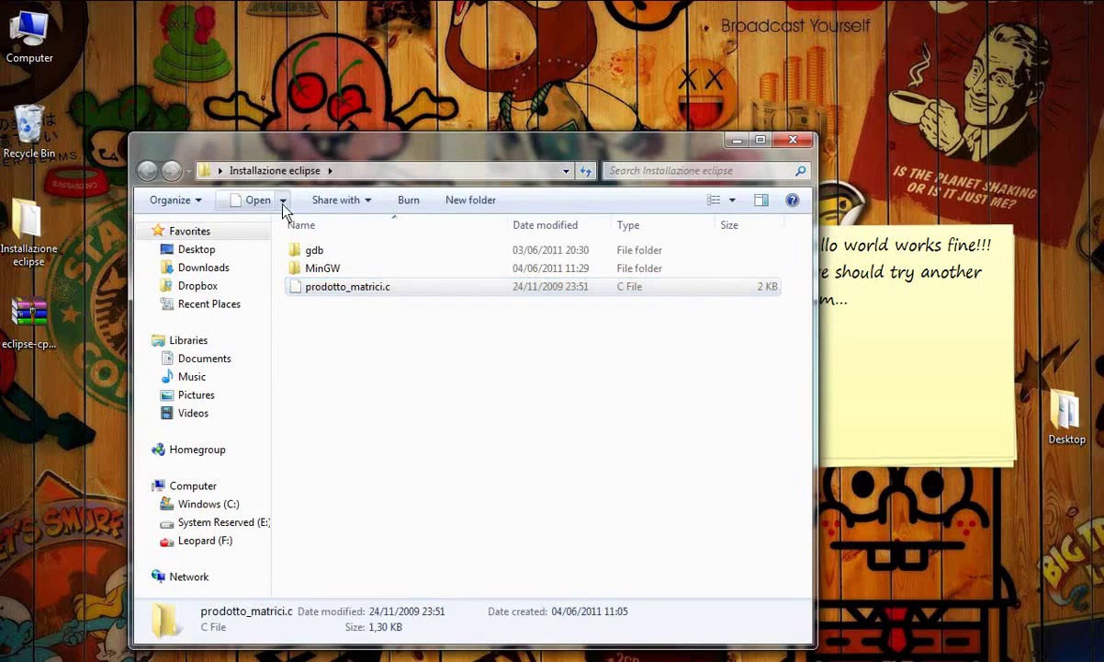
left_click(282, 199)
left_click(552, 317)
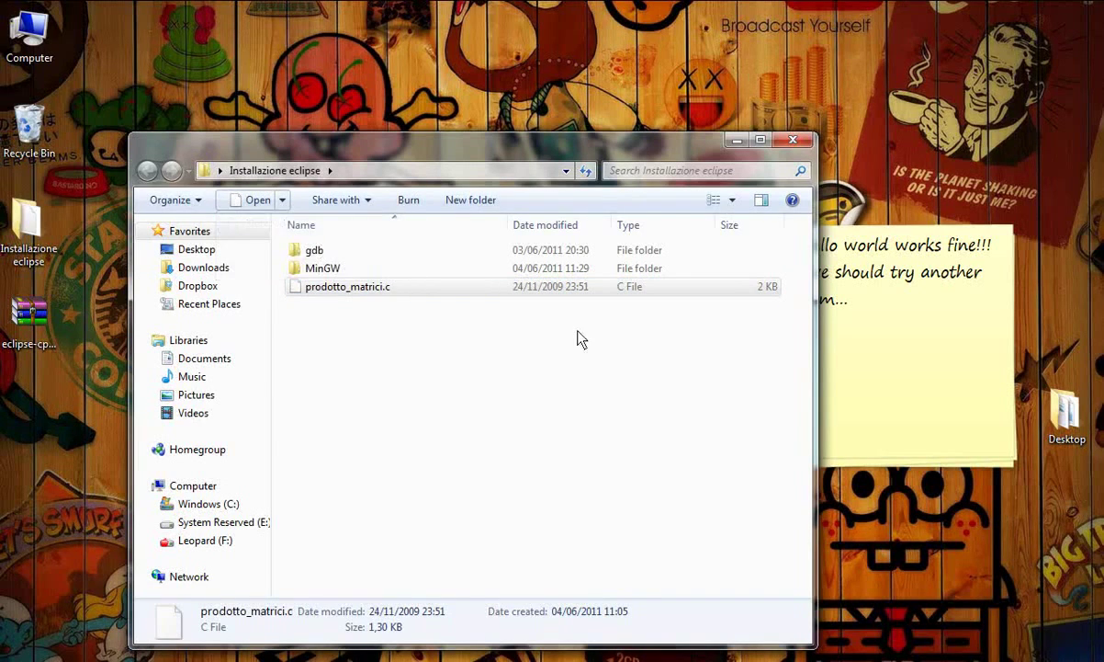
left_click(796, 143)
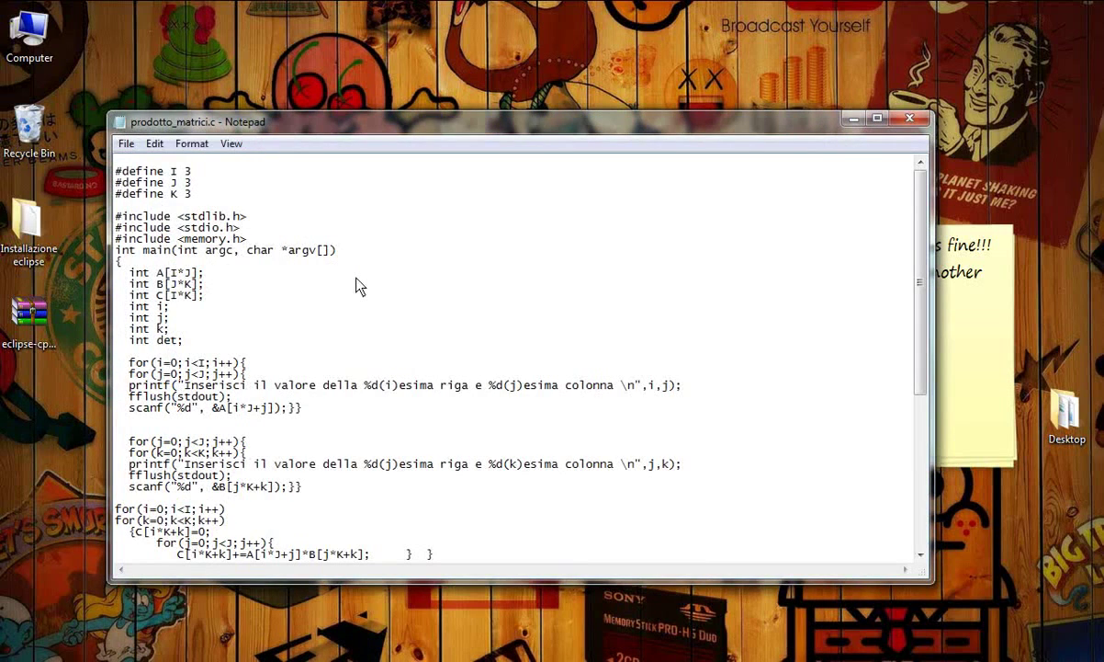
Step: Copy the entire source code of prodotto_matrici.c and close Notepad
right_click(303, 239)
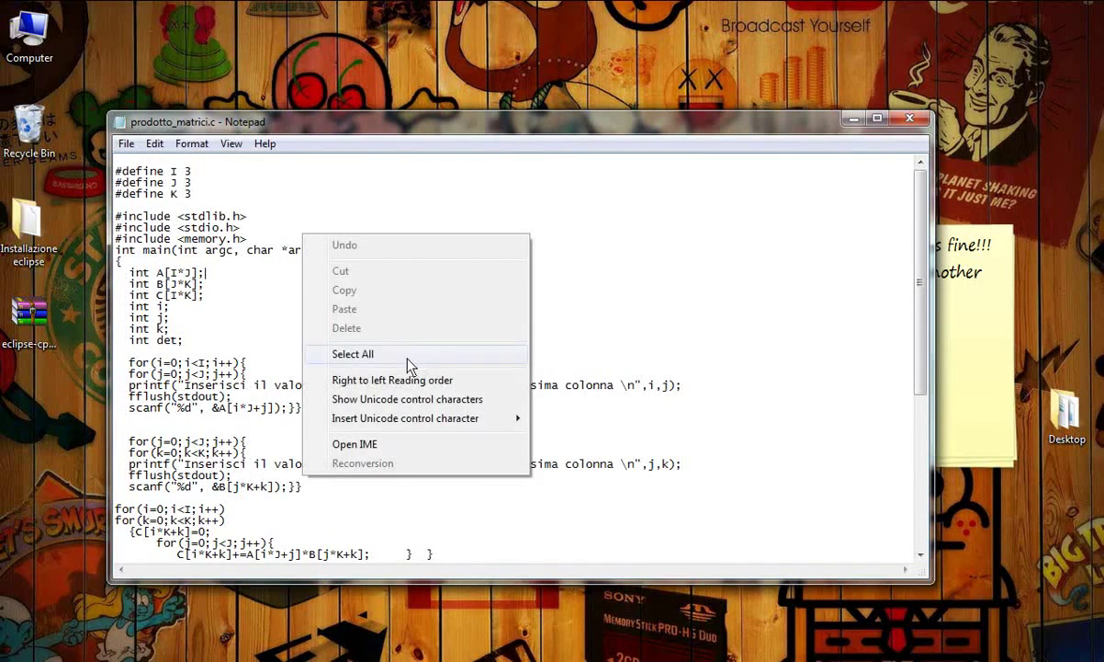
left_click(353, 353)
right_click(351, 279)
left_click(425, 343)
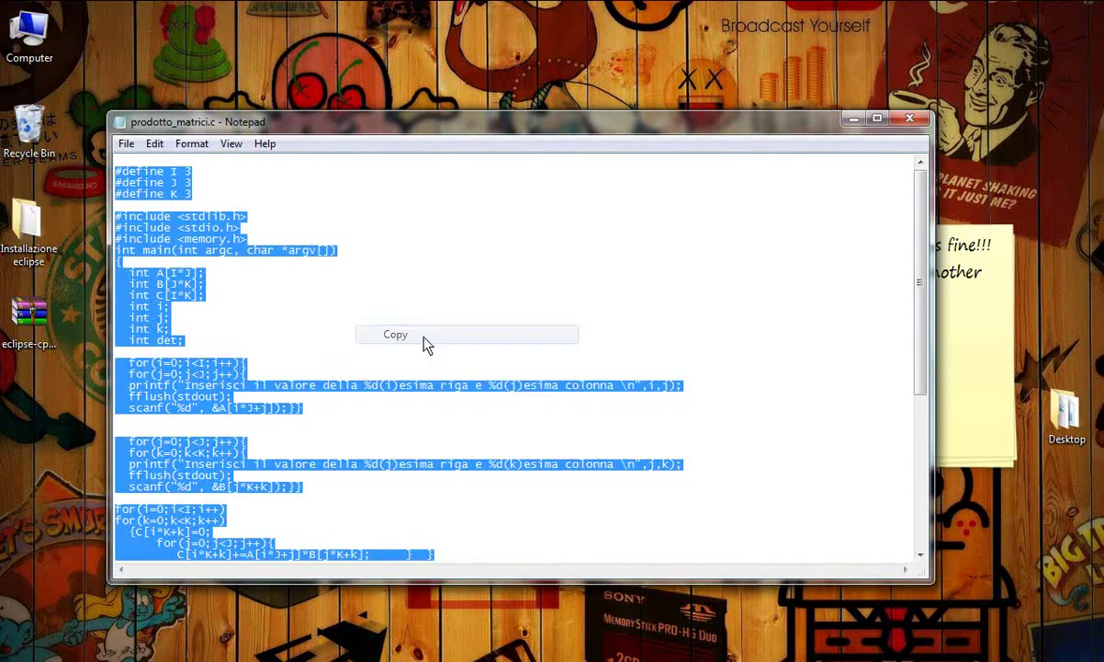
left_click(909, 120)
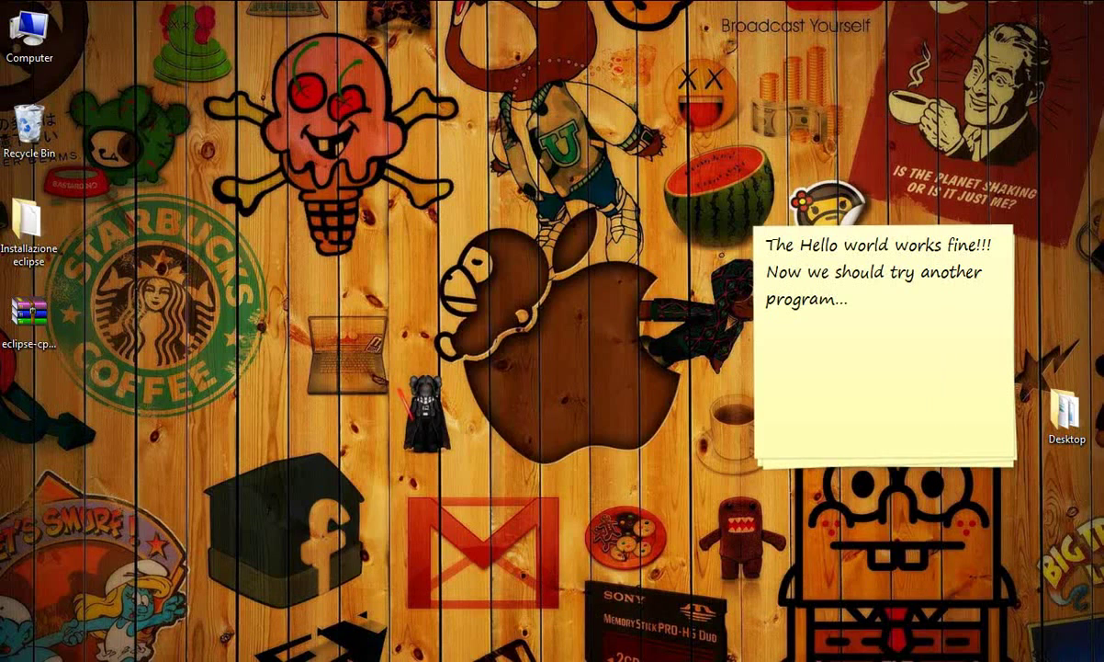
Step: Switch to Eclipse and replace all the code in FirstTry.cpp with the copied matrix product program
key("alt+Tab")
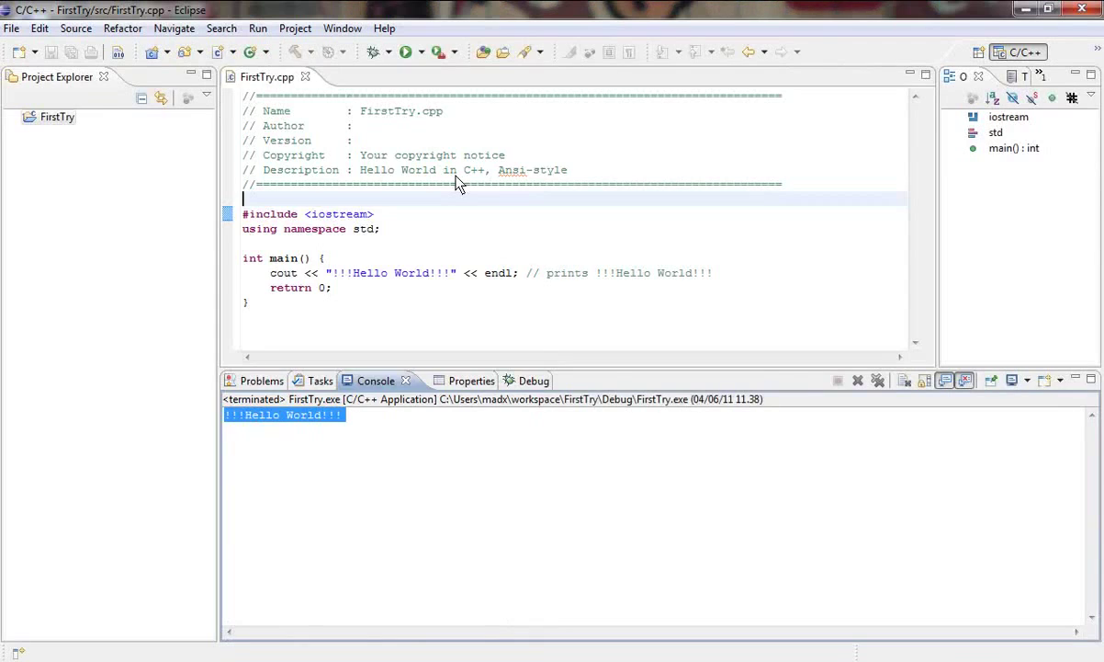
left_click(457, 172)
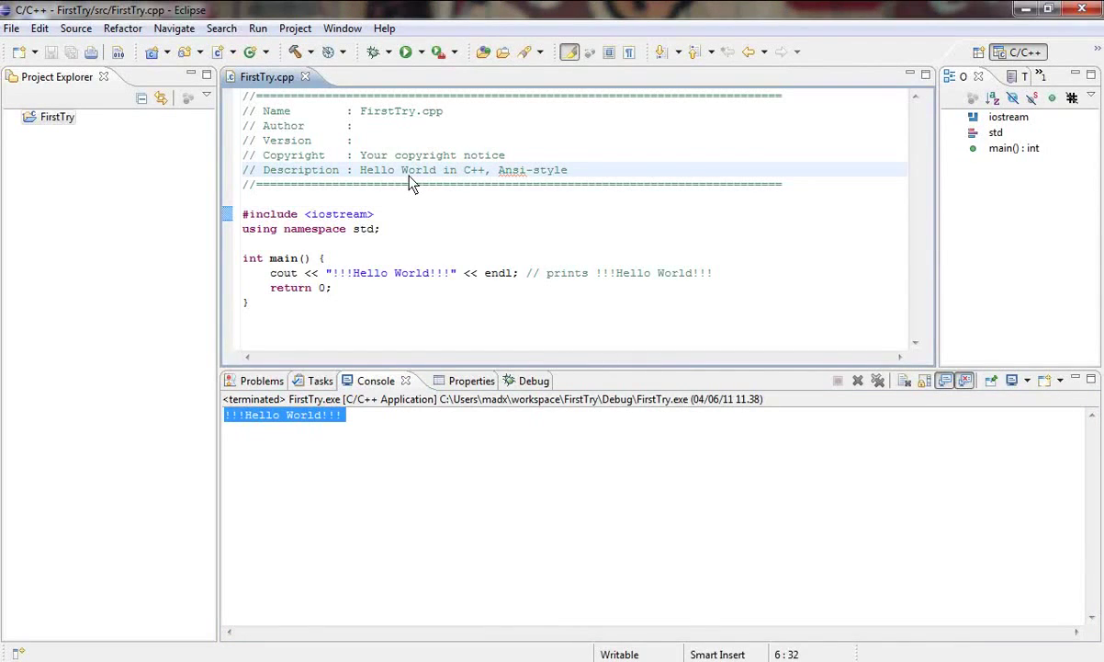
right_click(410, 180)
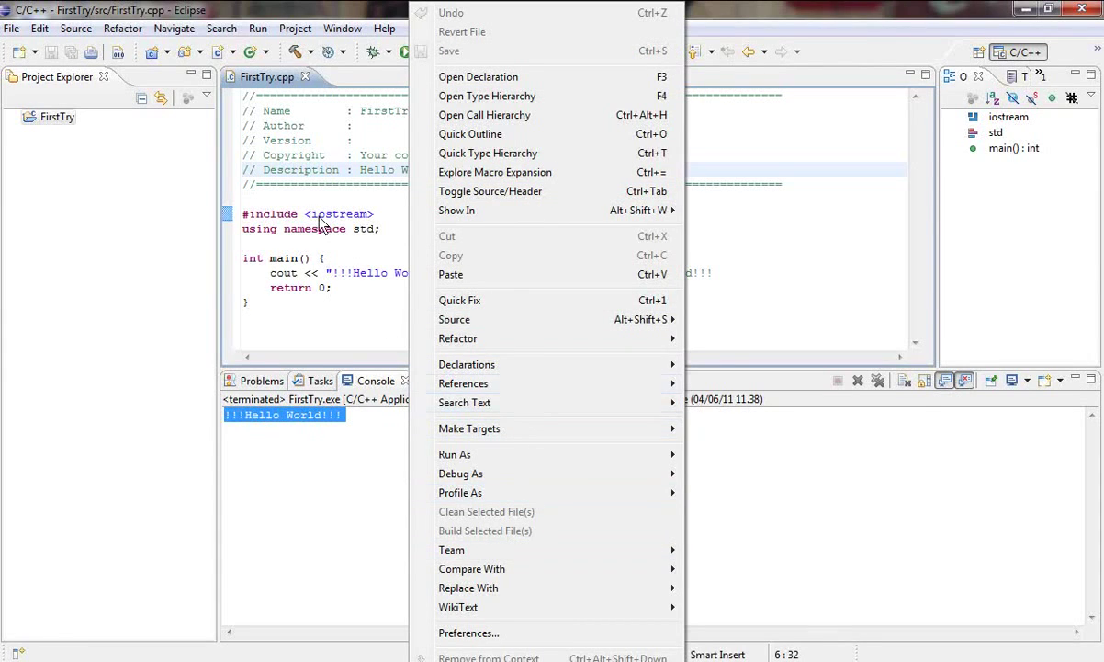
left_click(373, 249)
key("ctrl+a")
right_click(372, 248)
left_click(439, 273)
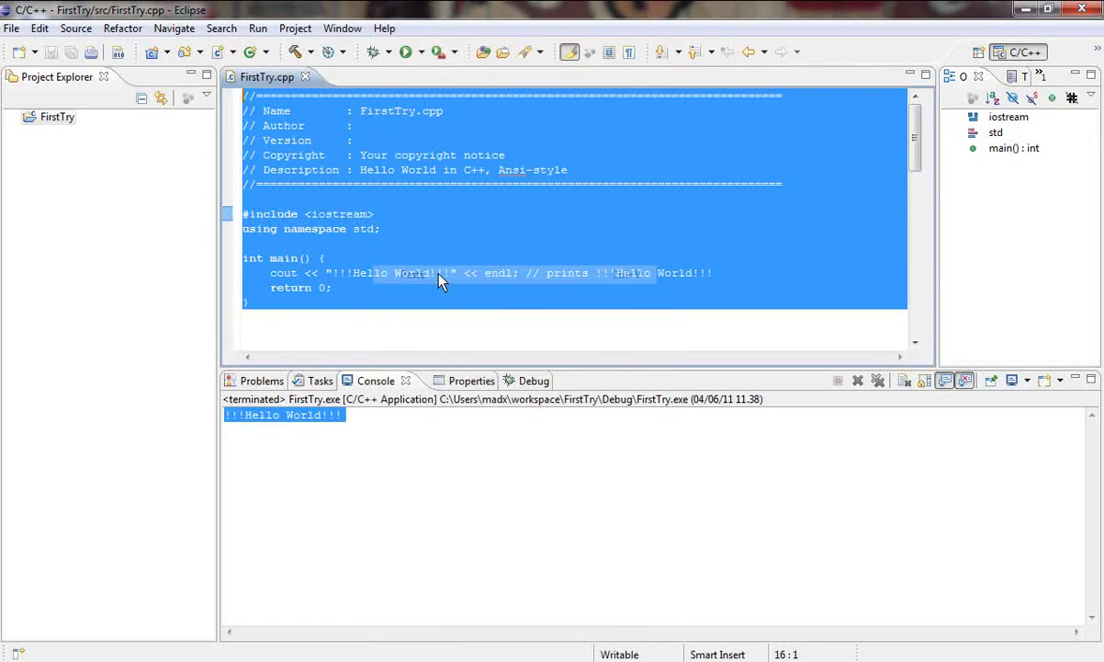
Step: Save FirstTry.cpp, then build and run the FirstTry project
left_click(52, 53)
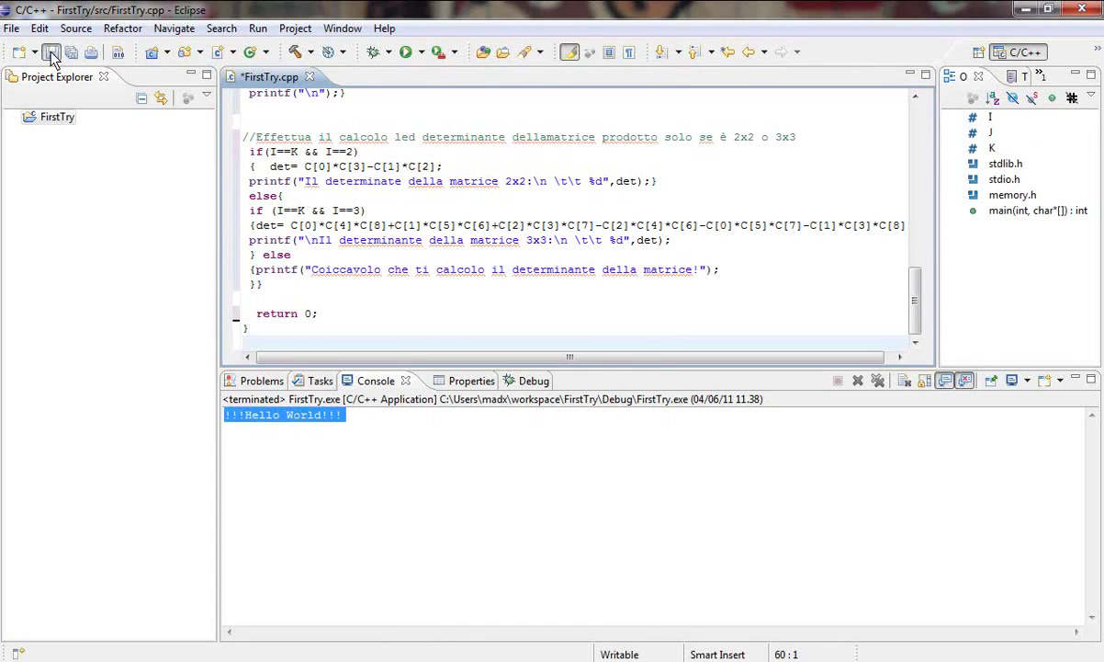
left_click(294, 54)
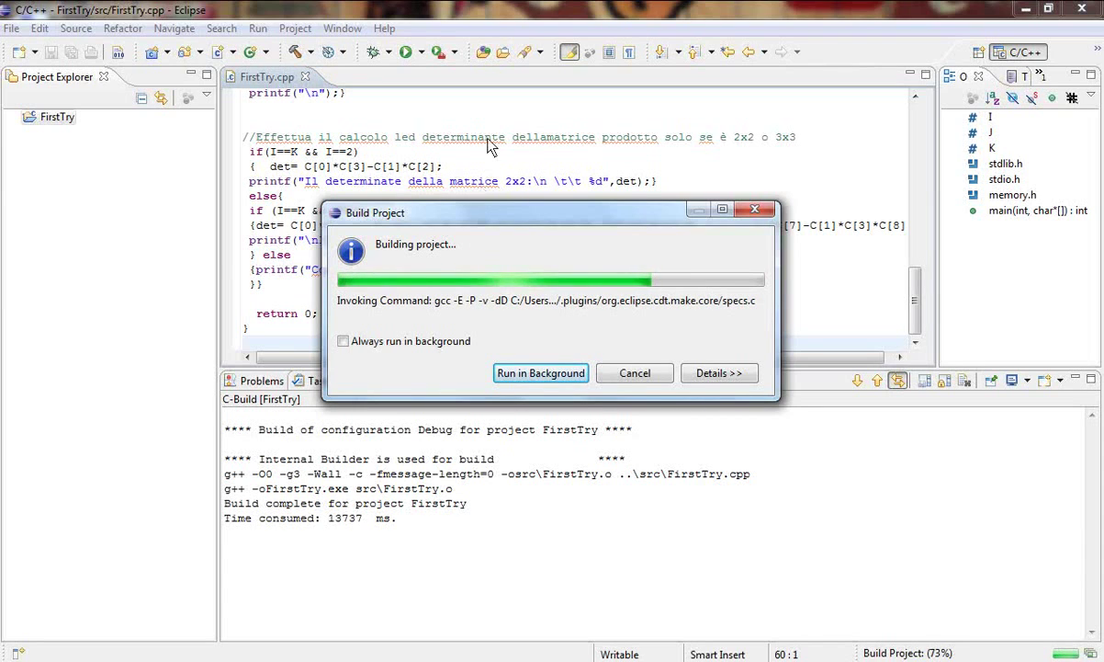
left_click(405, 52)
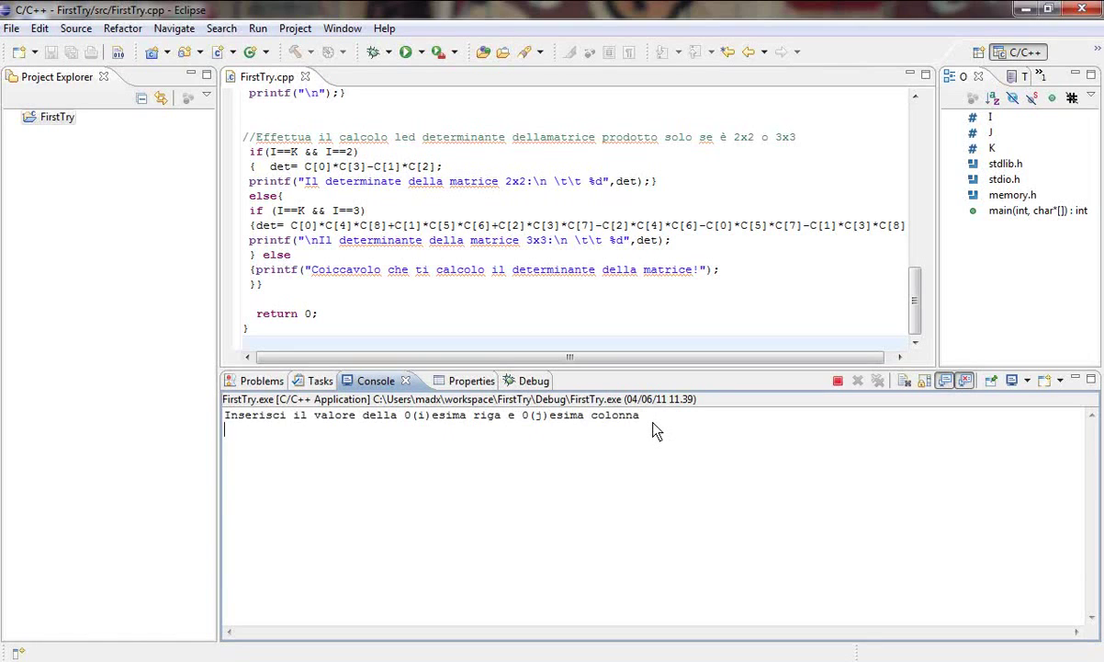
Step: Enter 0, 1, 2, 3, 4, 5, 6, 7 and 8 in the console as the first matrix's values
type("0")
key("Return")
type("1")
key("Return")
type("2")
key("Return")
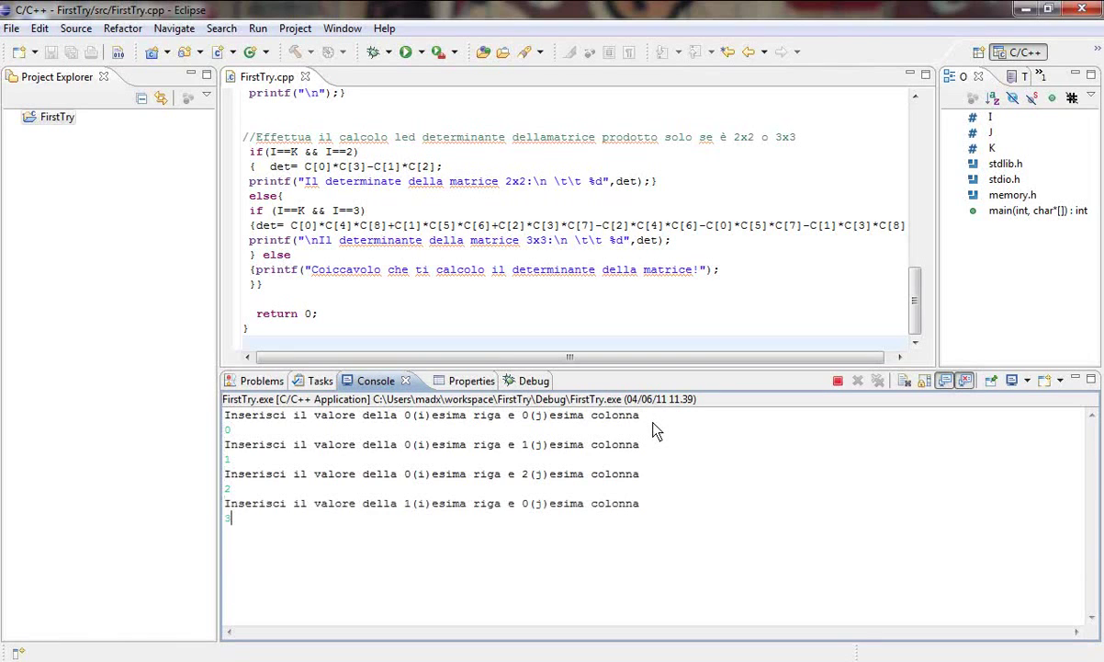
type("3")
key("Return")
type("4")
key("Return")
type("5 6 7")
key("Return")
type("8")
key("Return")
Step: Enter 9, 0, 1, 2, 3, 4, 5, 6 and 7 as the second matrix's values, plus an extra 8, and highlight the printed results
type("9 0 1")
key("Return")
type("2 3 4 5 6 ")
type("7")
key("Return")
type("8")
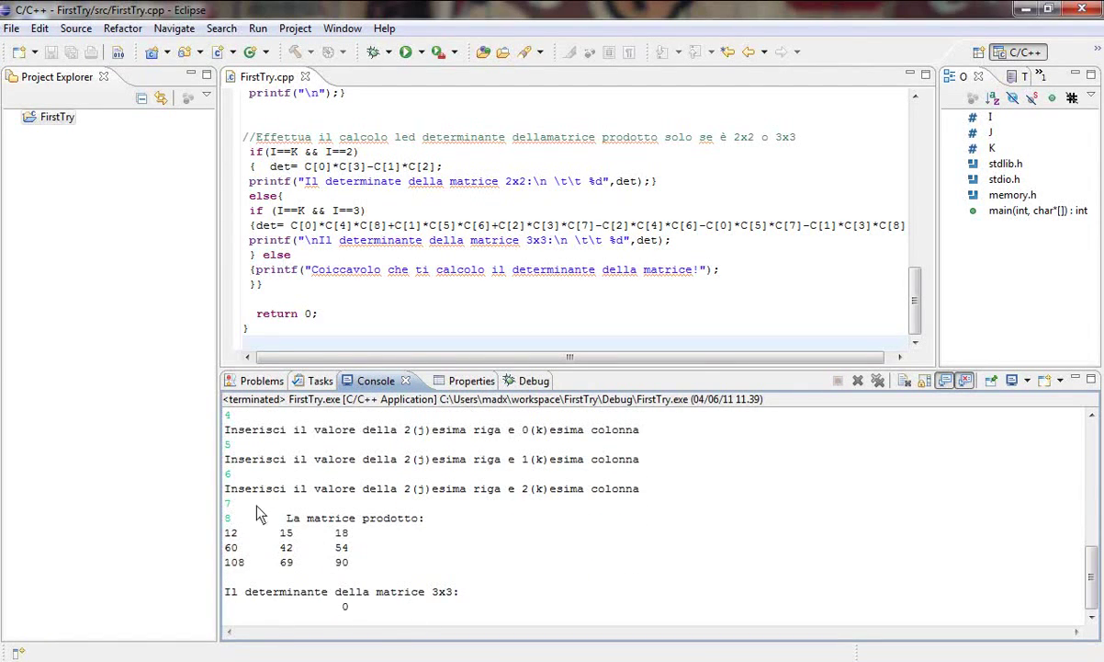
left_click_drag(281, 517, 499, 615)
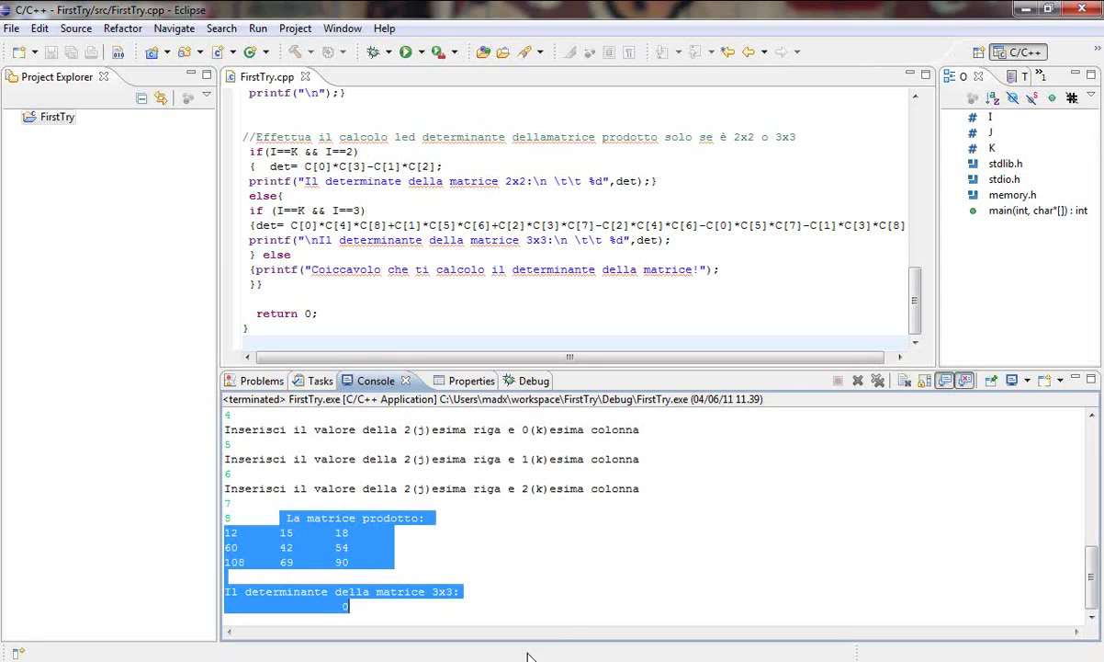
Step: Switch to the sticky notes, display and highlight "Perfect!" on the current note, and go to the next note about the debugger
left_click(650, 602)
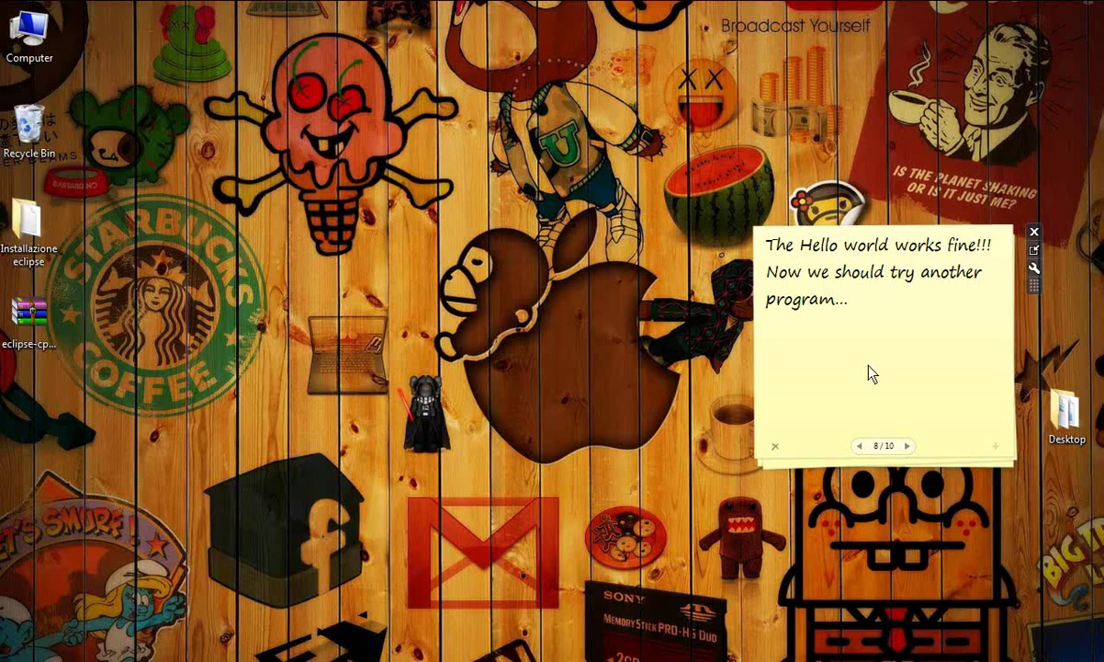
key("Delete")
key("Delete")
type("Perfect!")
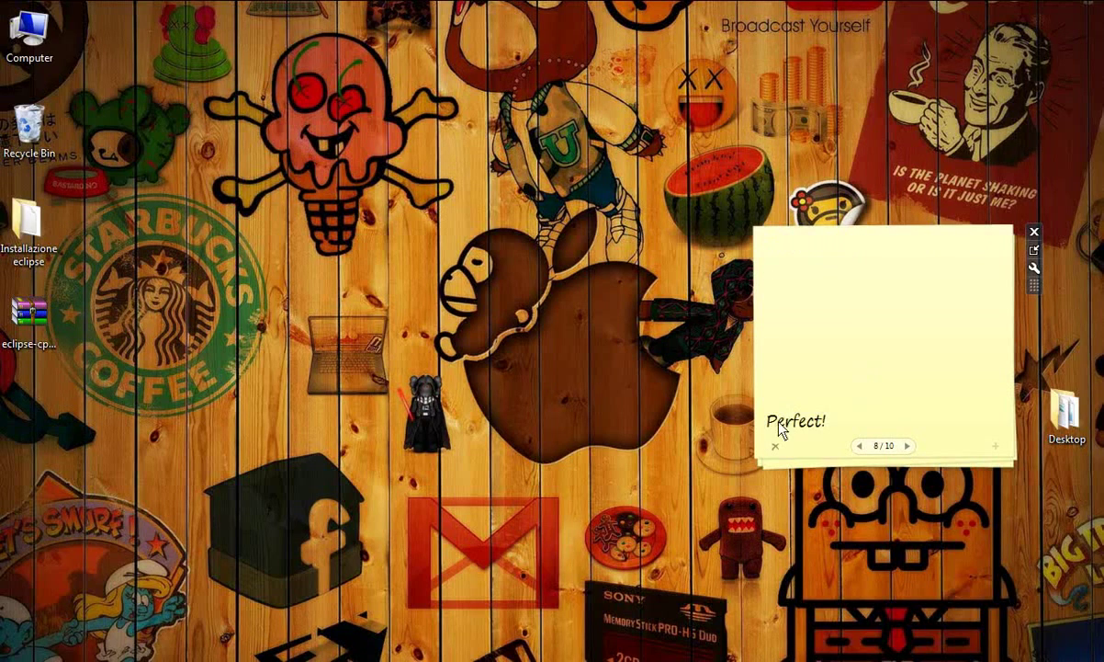
left_click_drag(776, 430, 863, 430)
left_click(908, 446)
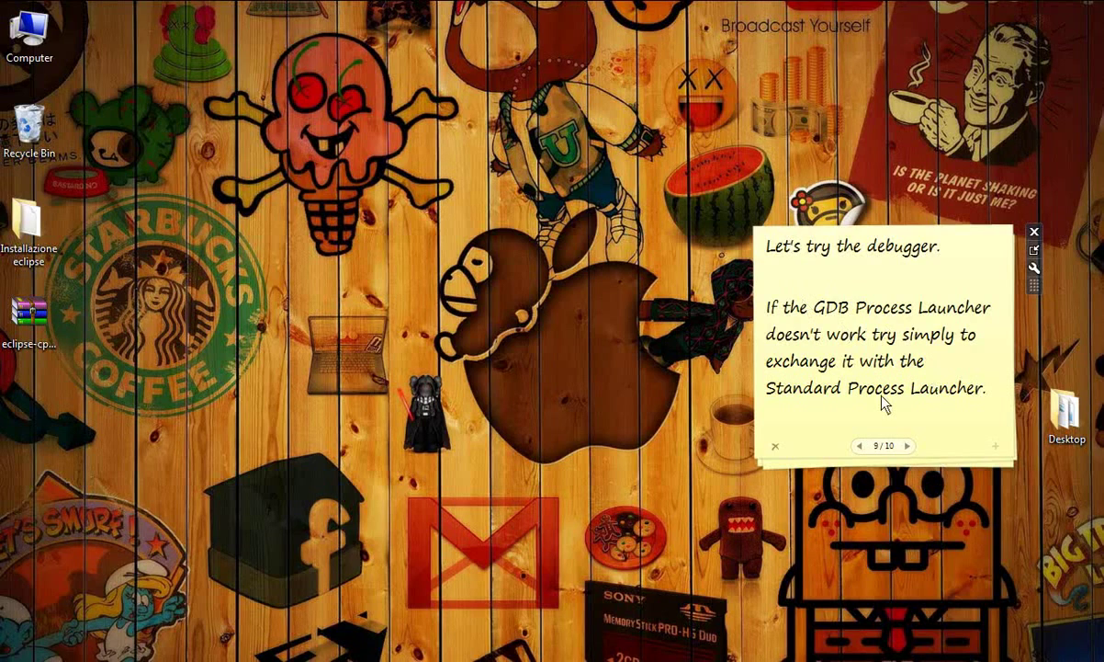
Step: Switch back to Eclipse and start a debug session for the FirstTry project
left_click(591, 639)
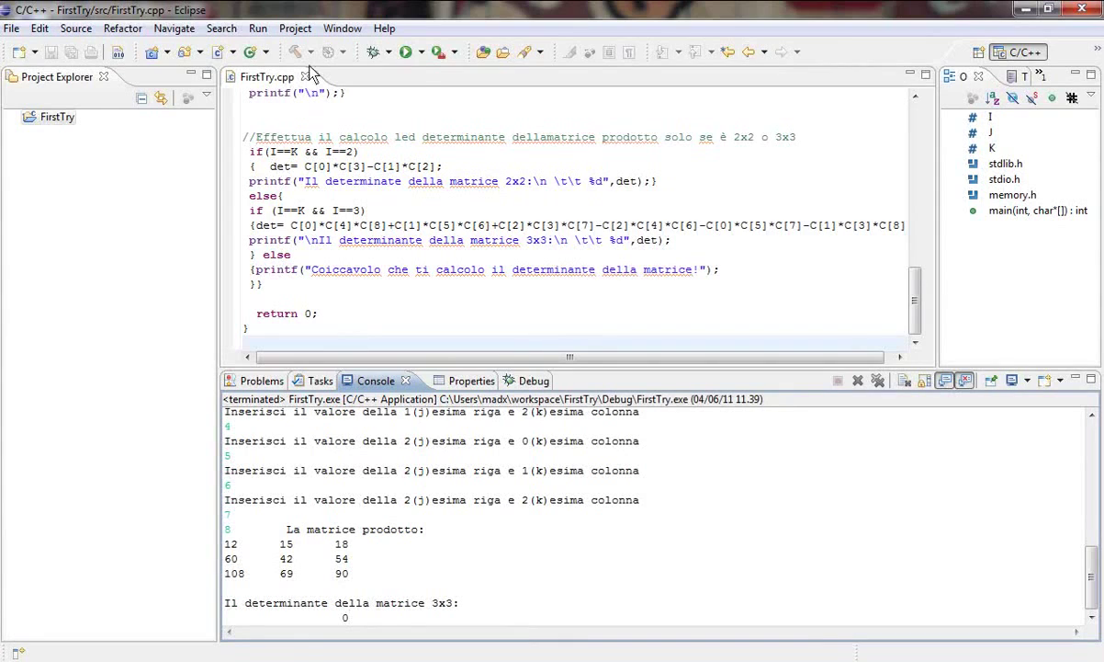
left_click(373, 53)
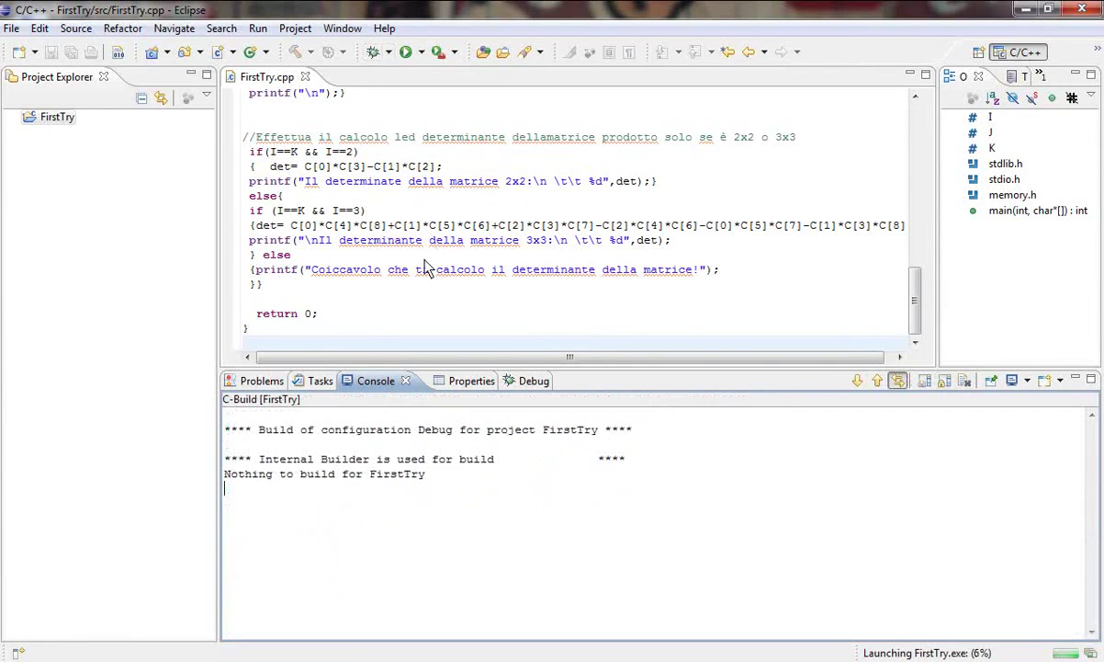